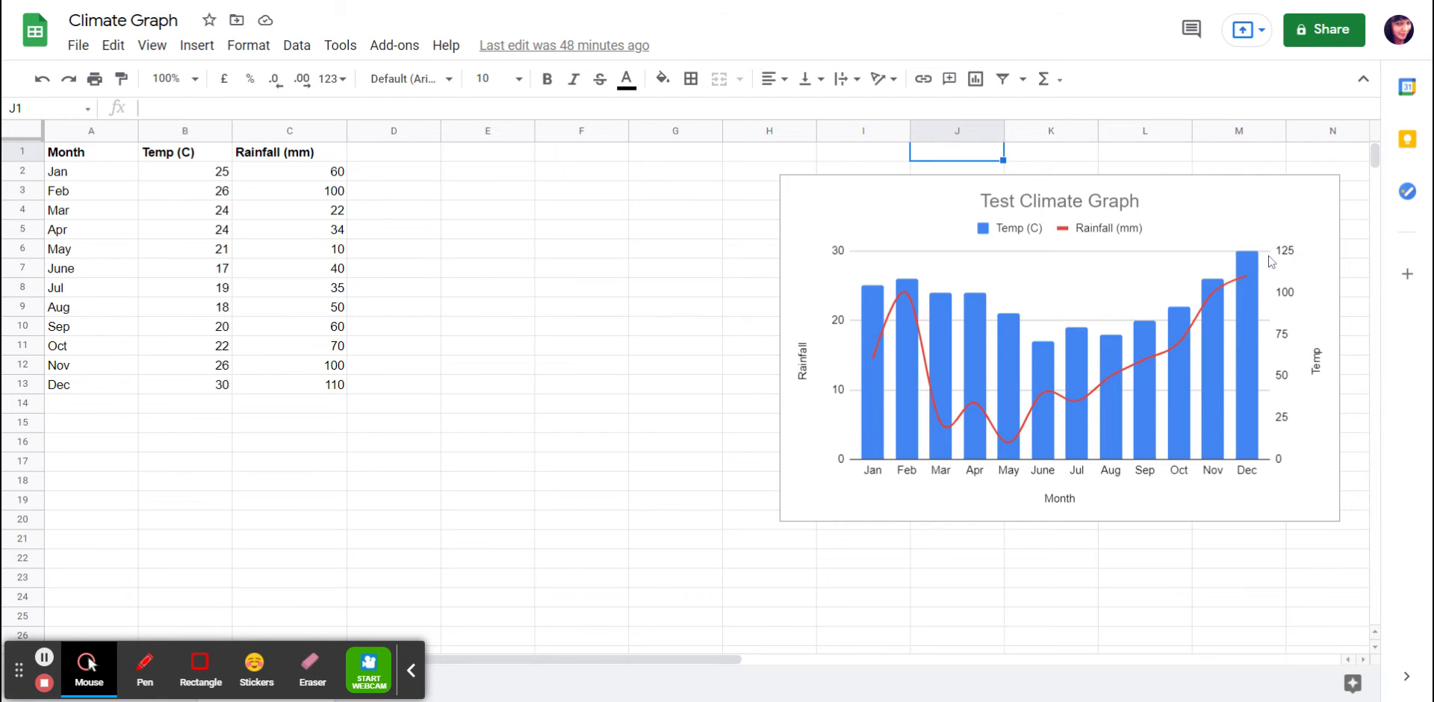
# - Change the chart's right vertical axis title to Rainfall
pyautogui.click(1322, 371)
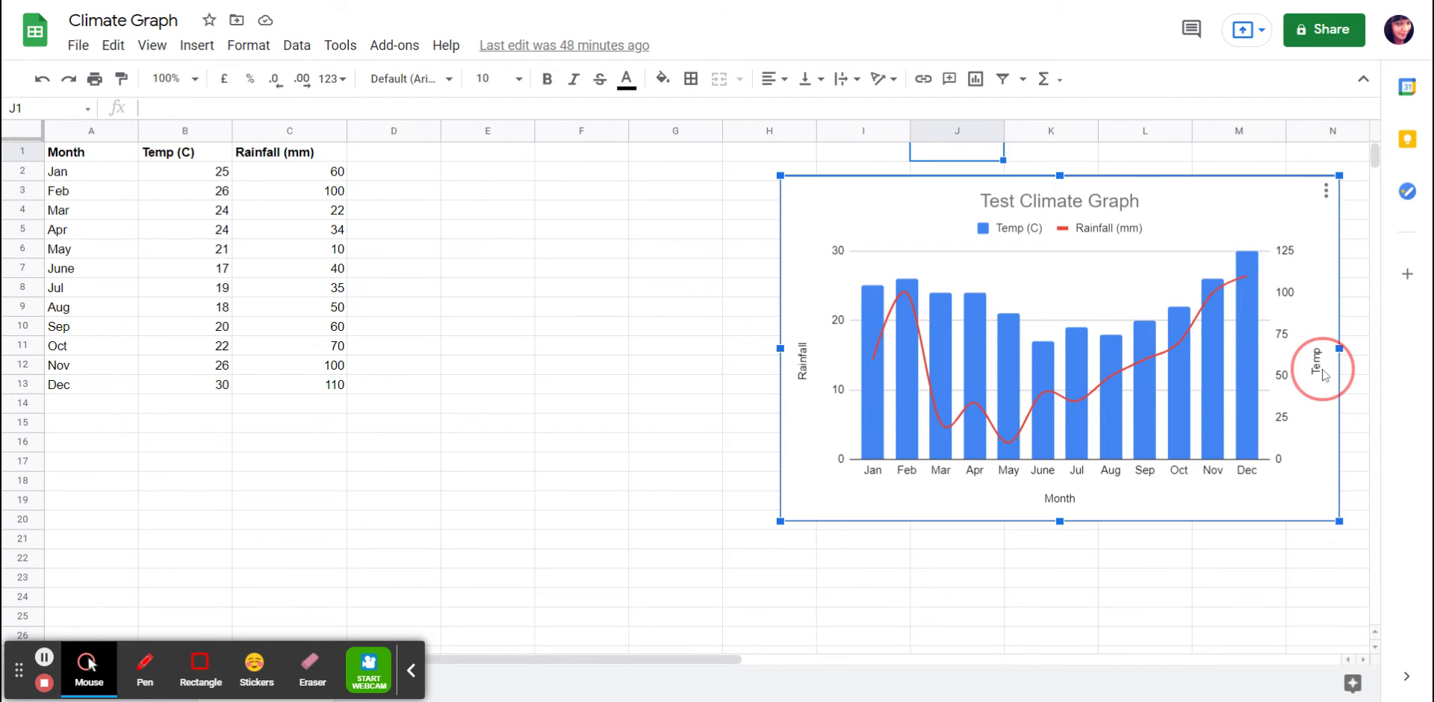
pyautogui.doubleClick(1322, 371)
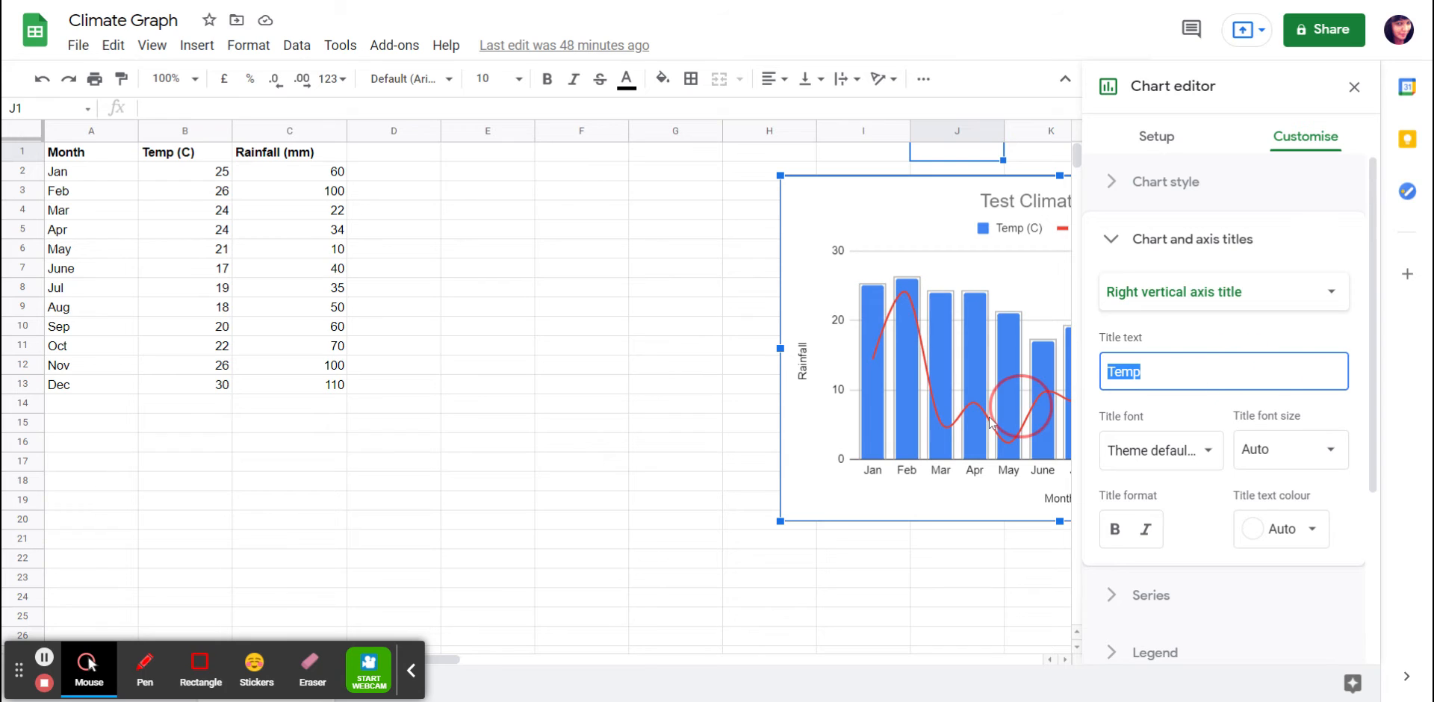
pyautogui.write('Ra')
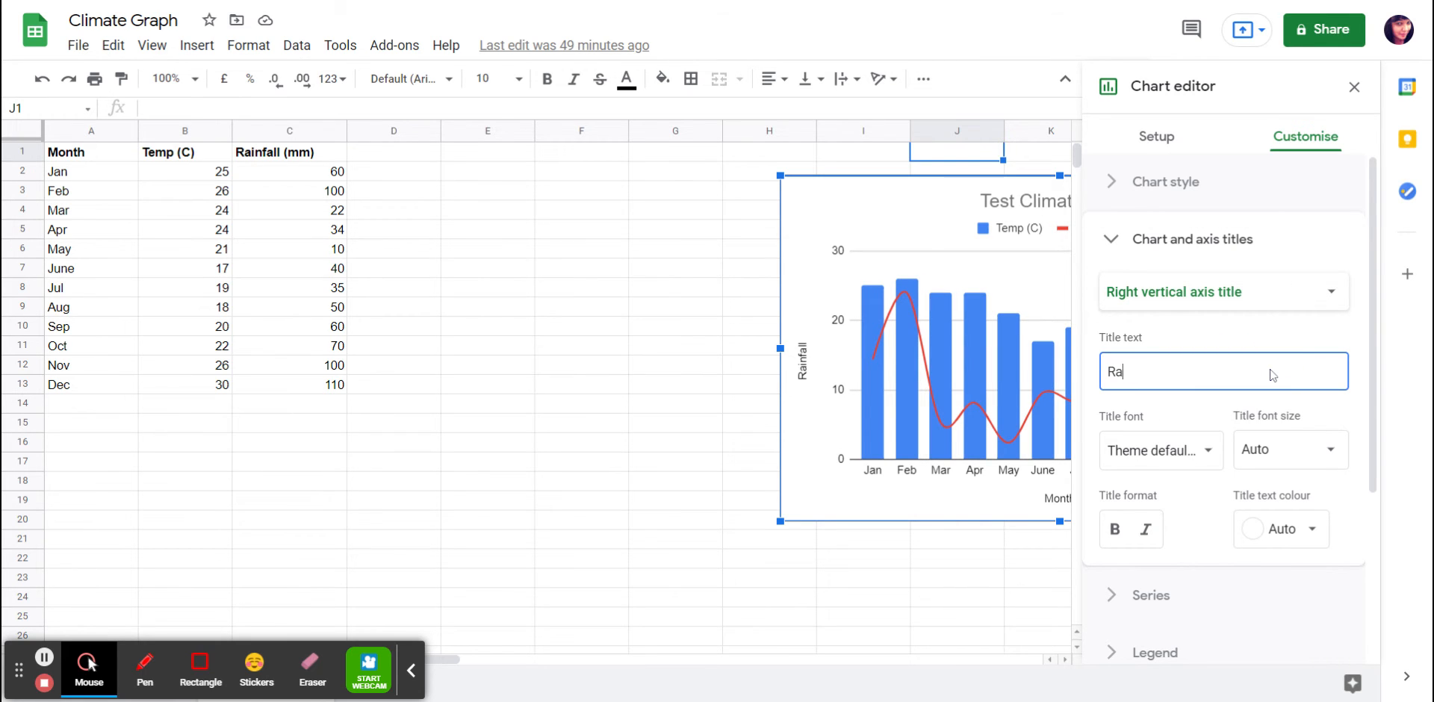
pyautogui.write('infalll')
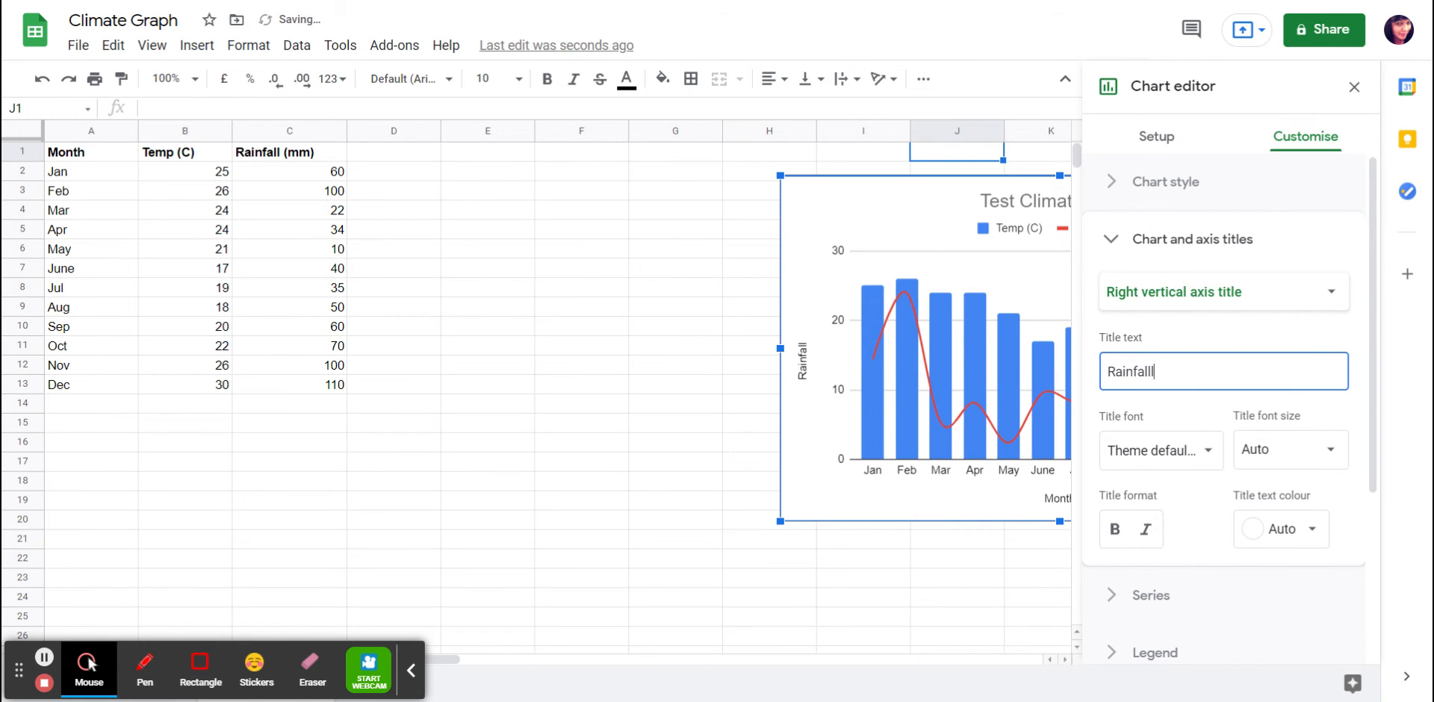
pyautogui.click(918, 600)
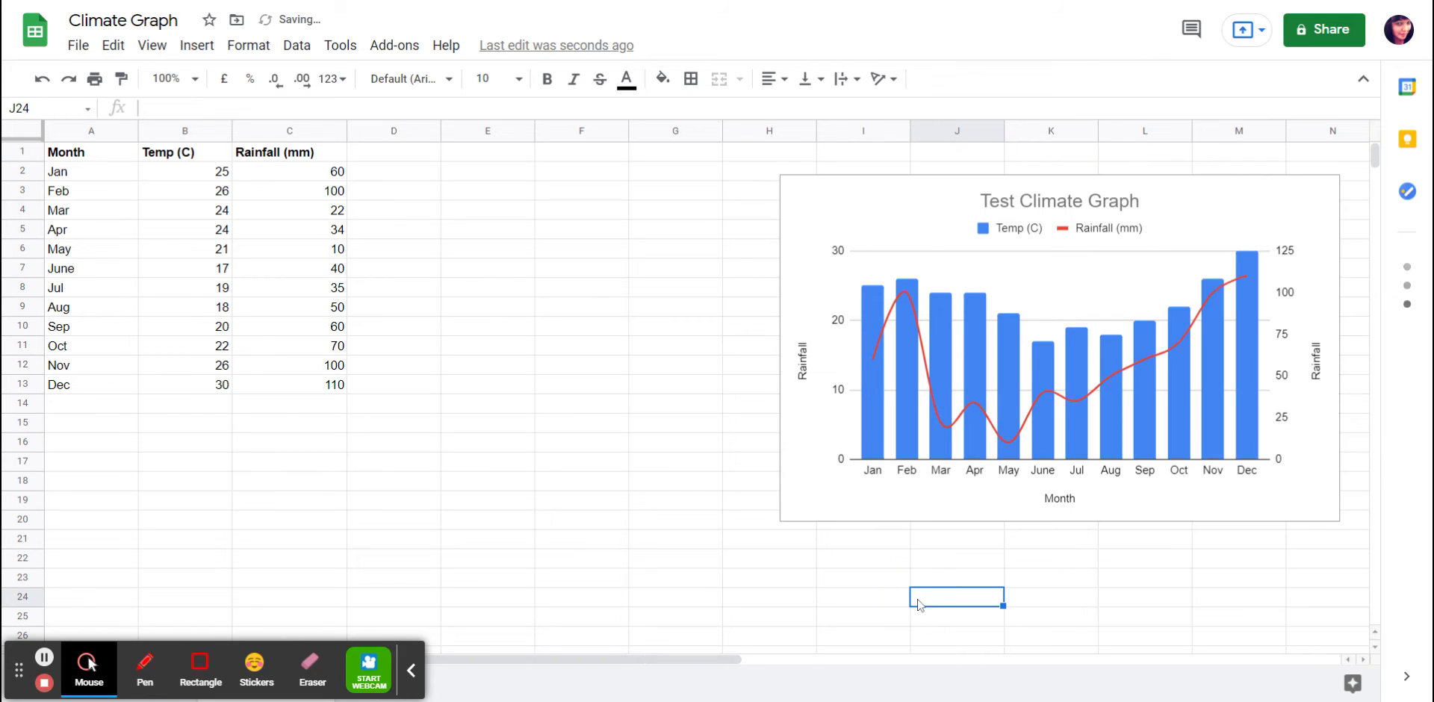
# - Change the chart's left vertical axis title to Temp
pyautogui.doubleClick(803, 381)
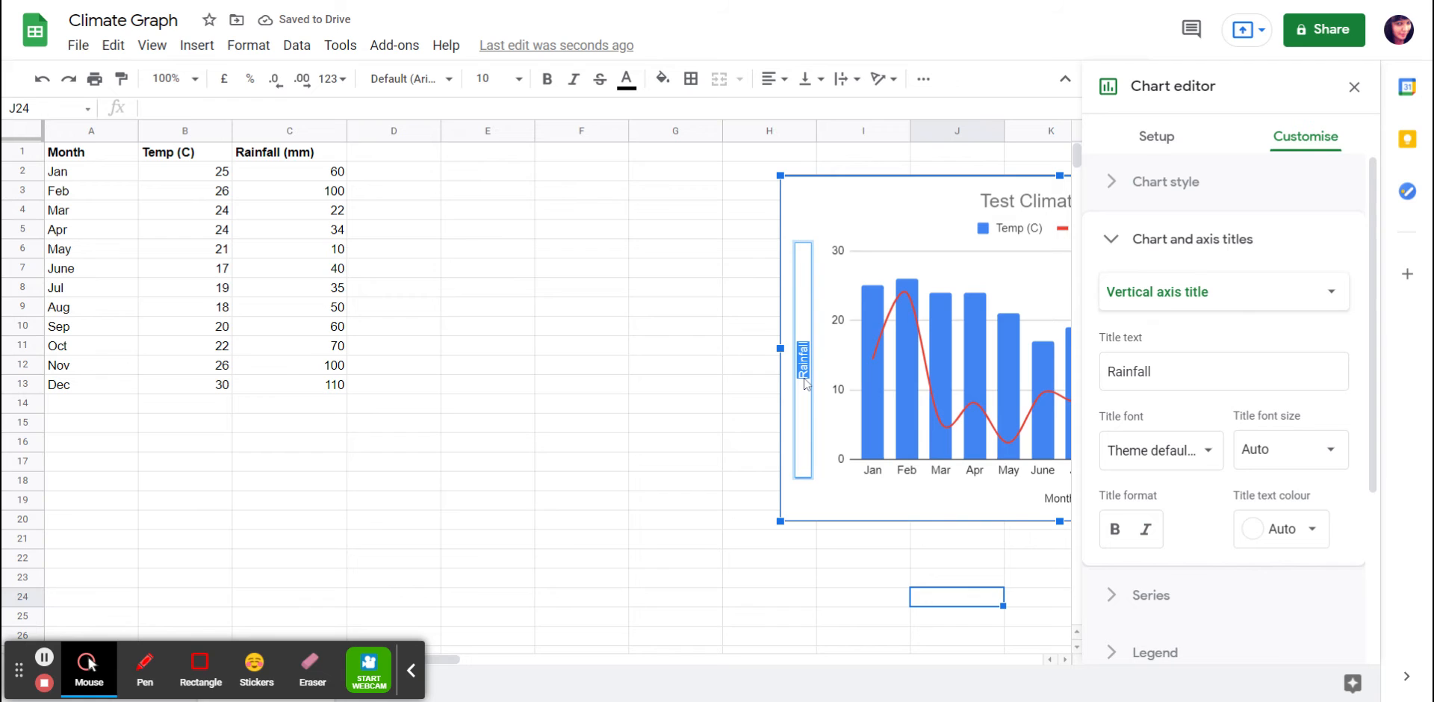
pyautogui.write('Tempe')
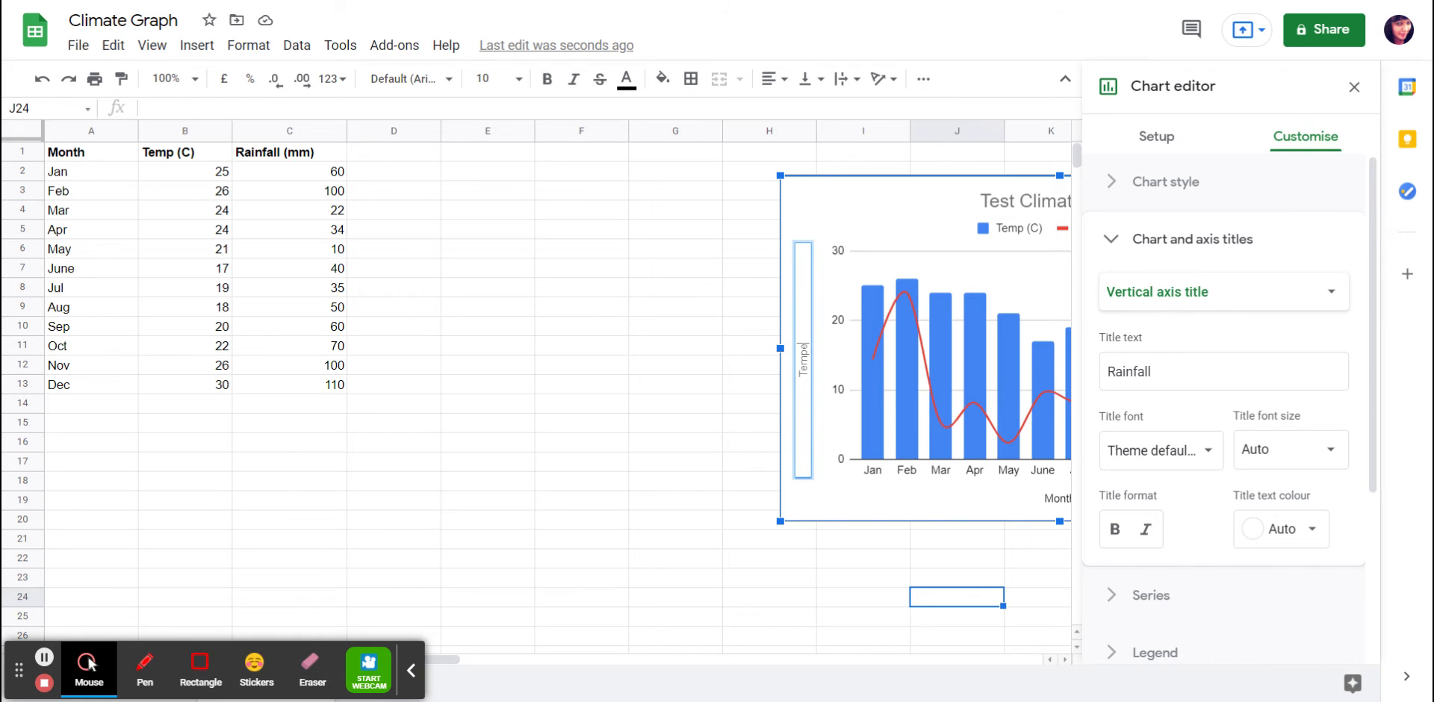
pyautogui.press('BackSpace')
pyautogui.click(685, 387)
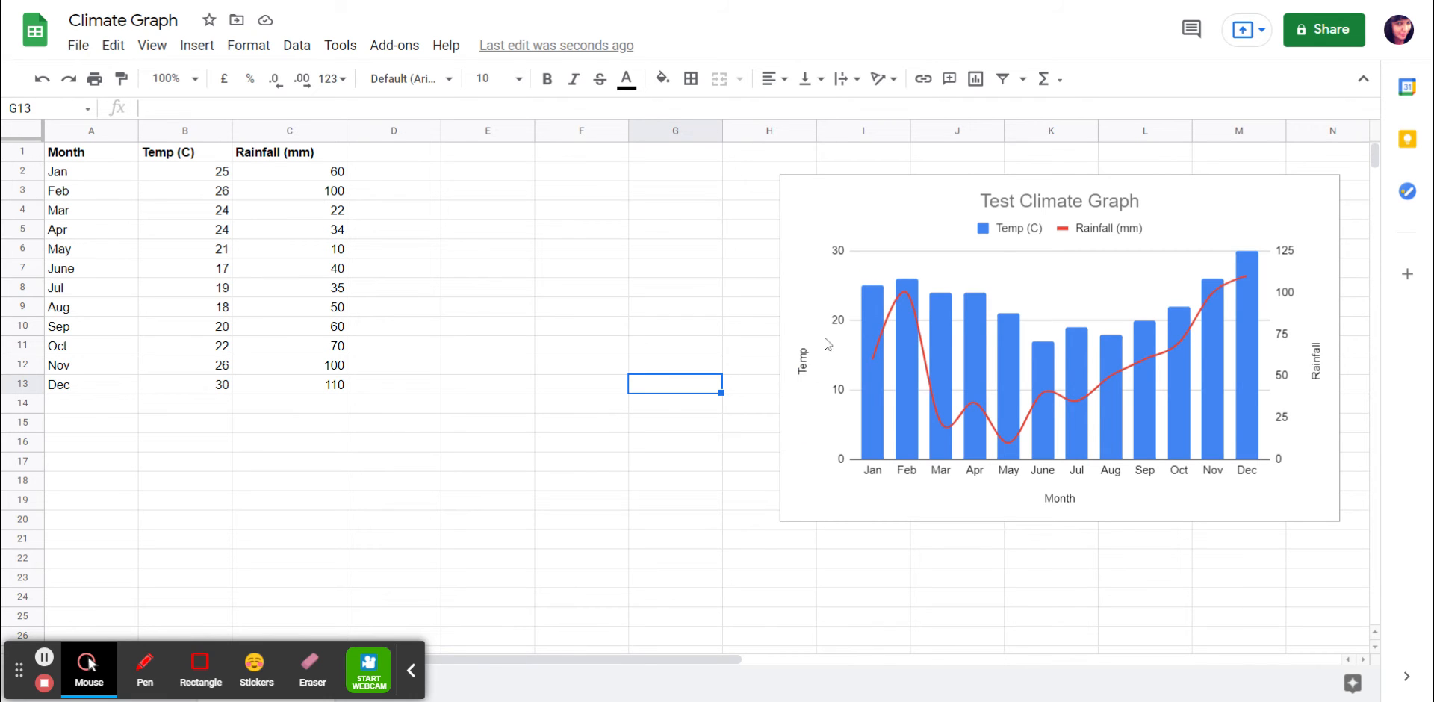
# - Inspect the formatting options for the Test Climate Graph title, the March data point and the horizontal axis labels
pyautogui.click(987, 225)
pyautogui.doubleClick(1059, 200)
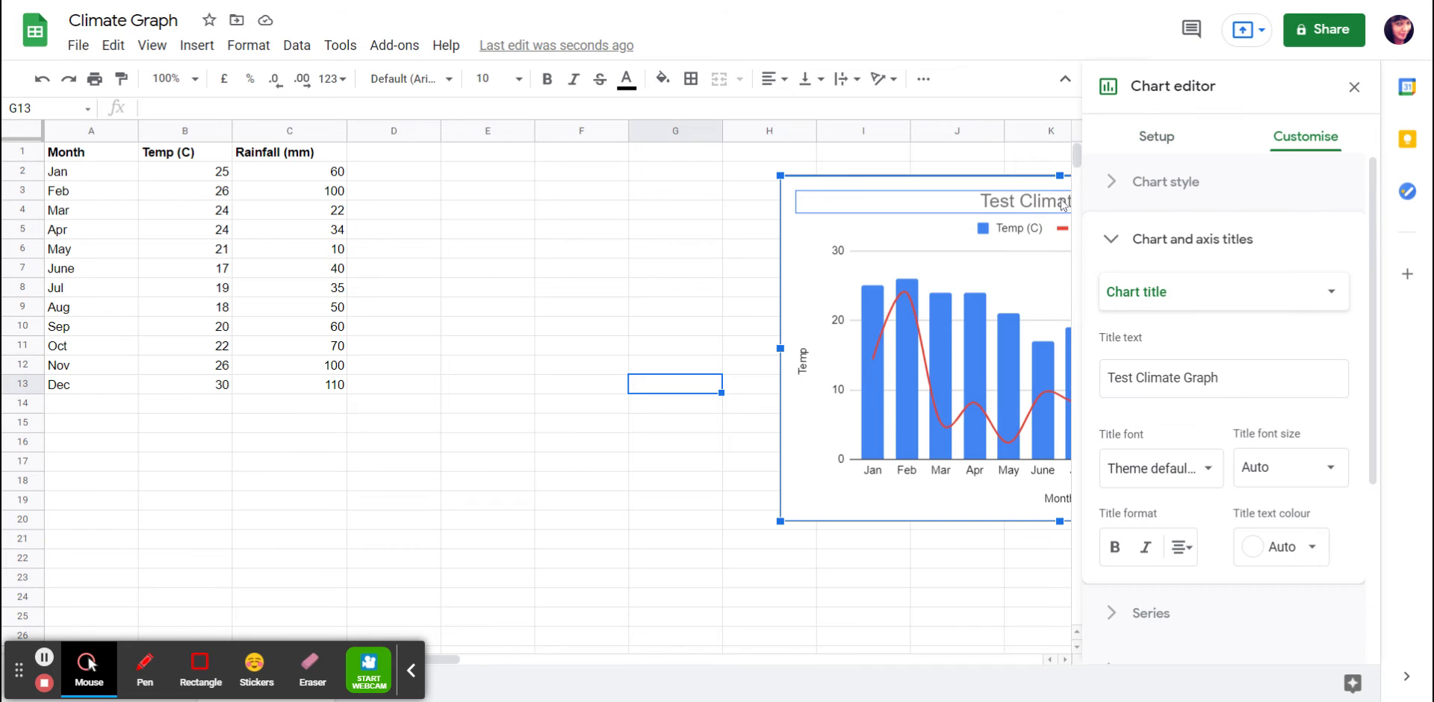
pyautogui.click(982, 375)
pyautogui.click(941, 374)
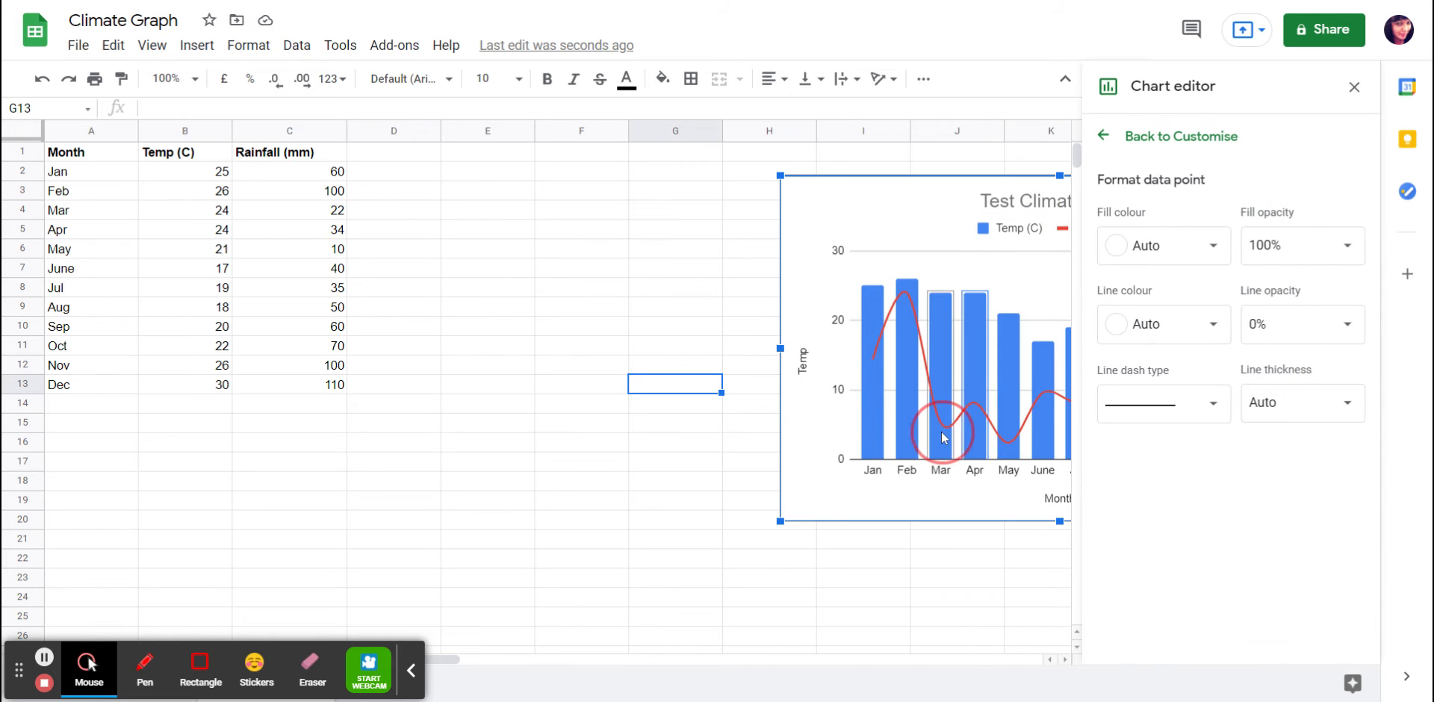
pyautogui.click(945, 476)
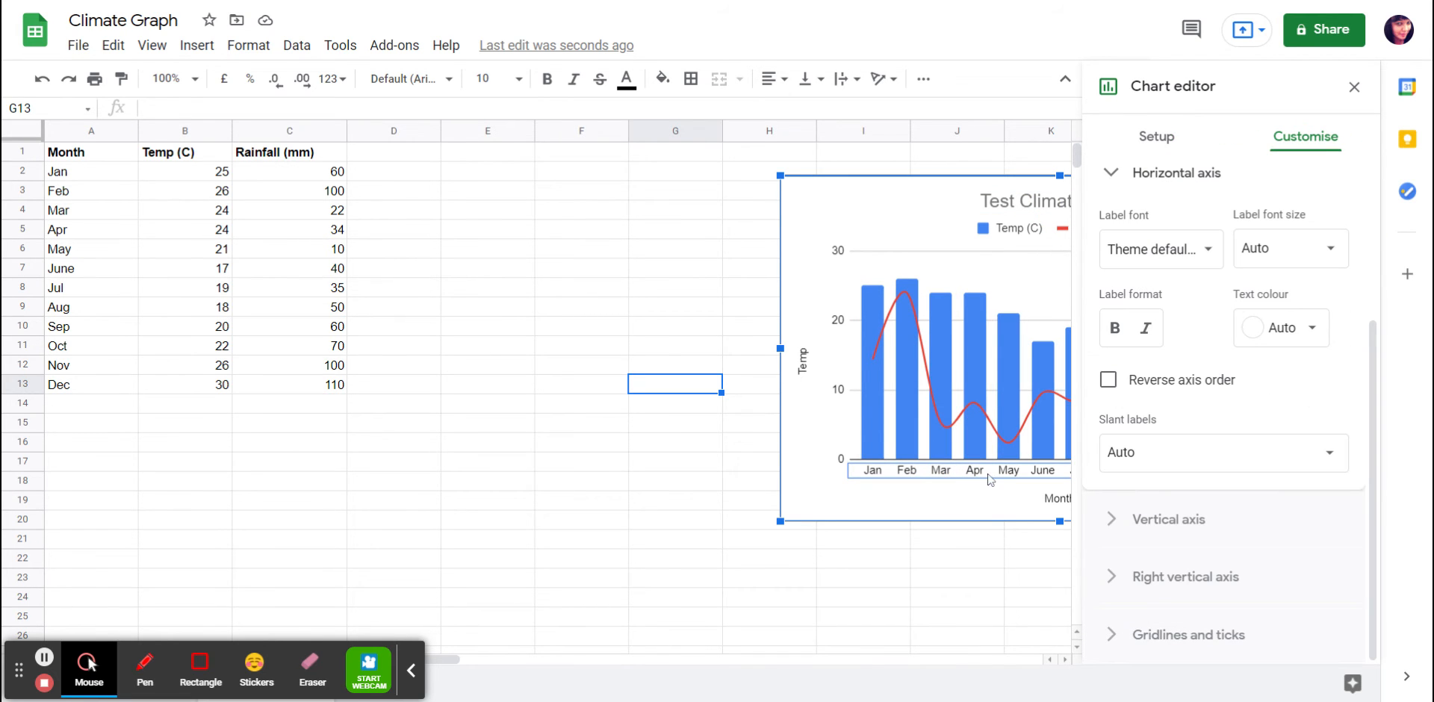
pyautogui.click(999, 547)
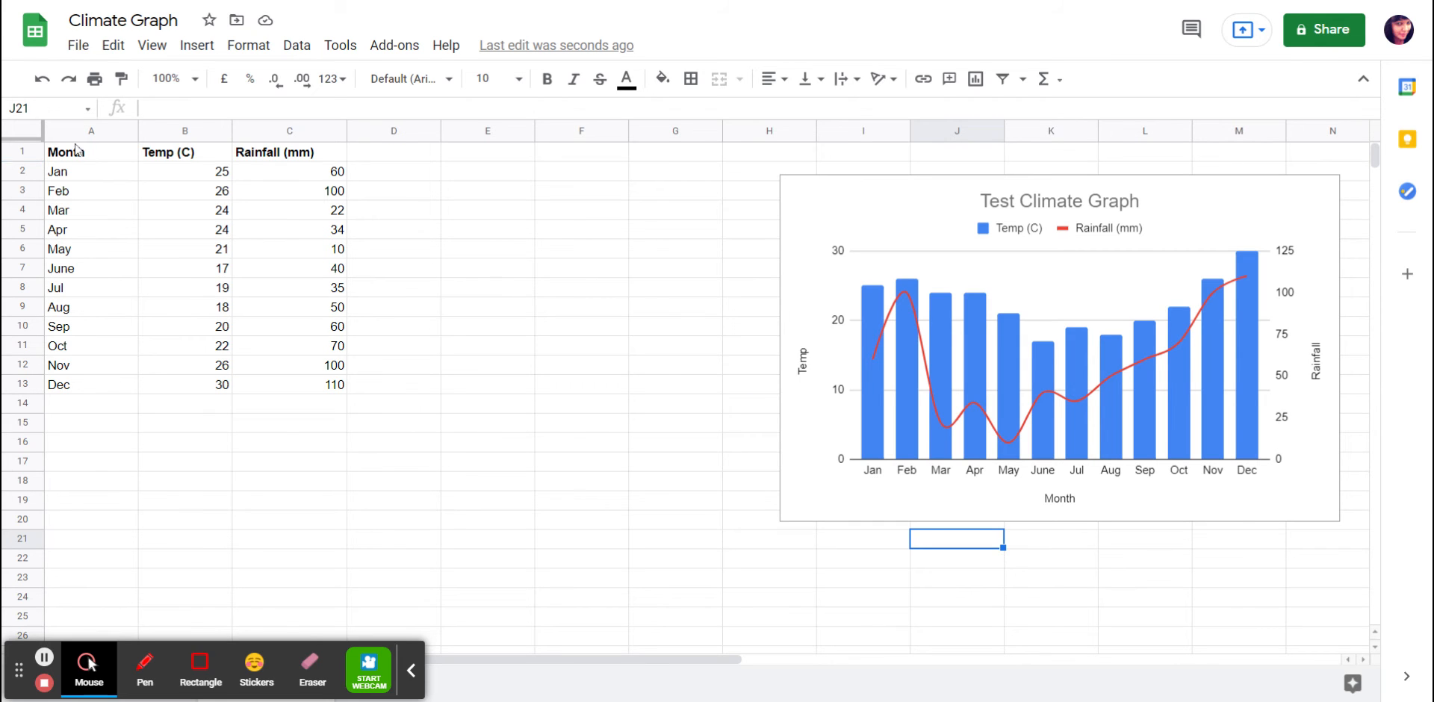
# - Review the Month, Temp (C) and Rainfall (mm) headers and the January values in the data table
pyautogui.moveTo(84, 155); pyautogui.dragTo(305, 155)
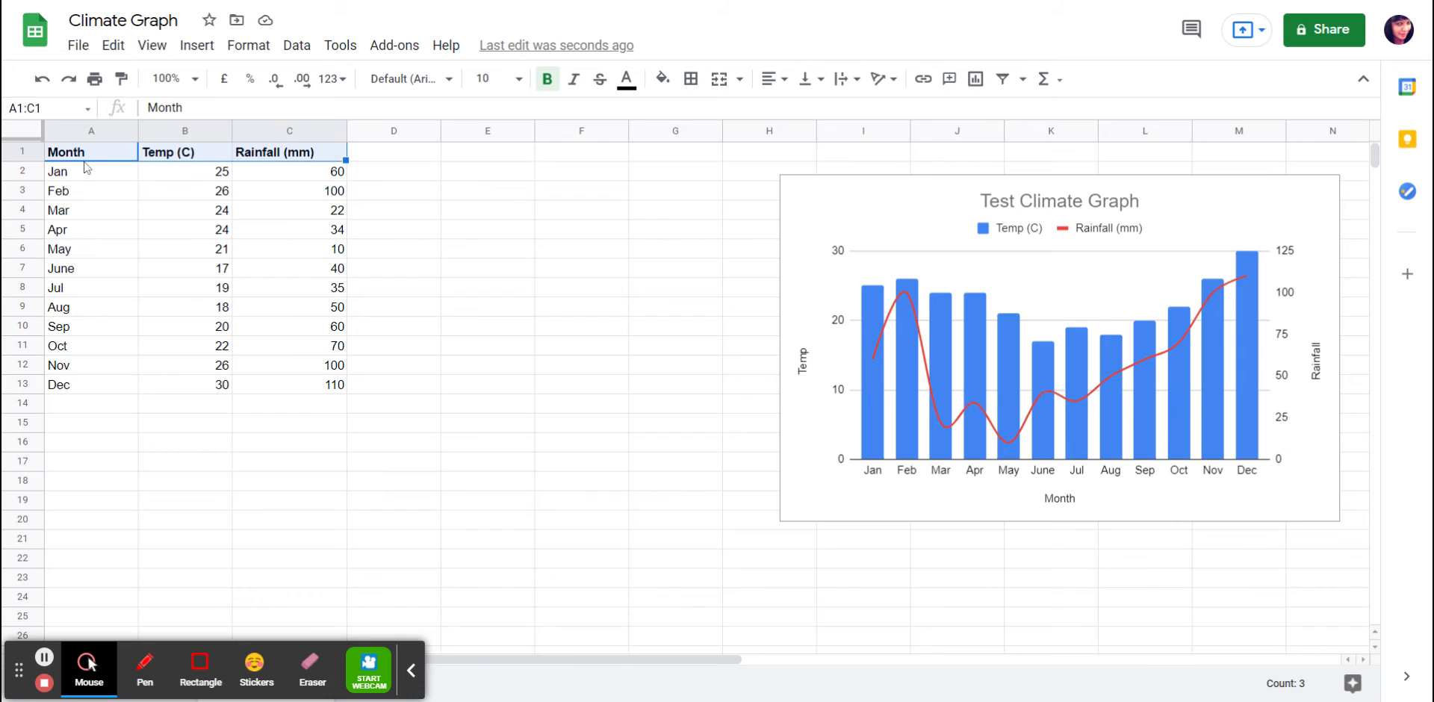
pyautogui.click(137, 482)
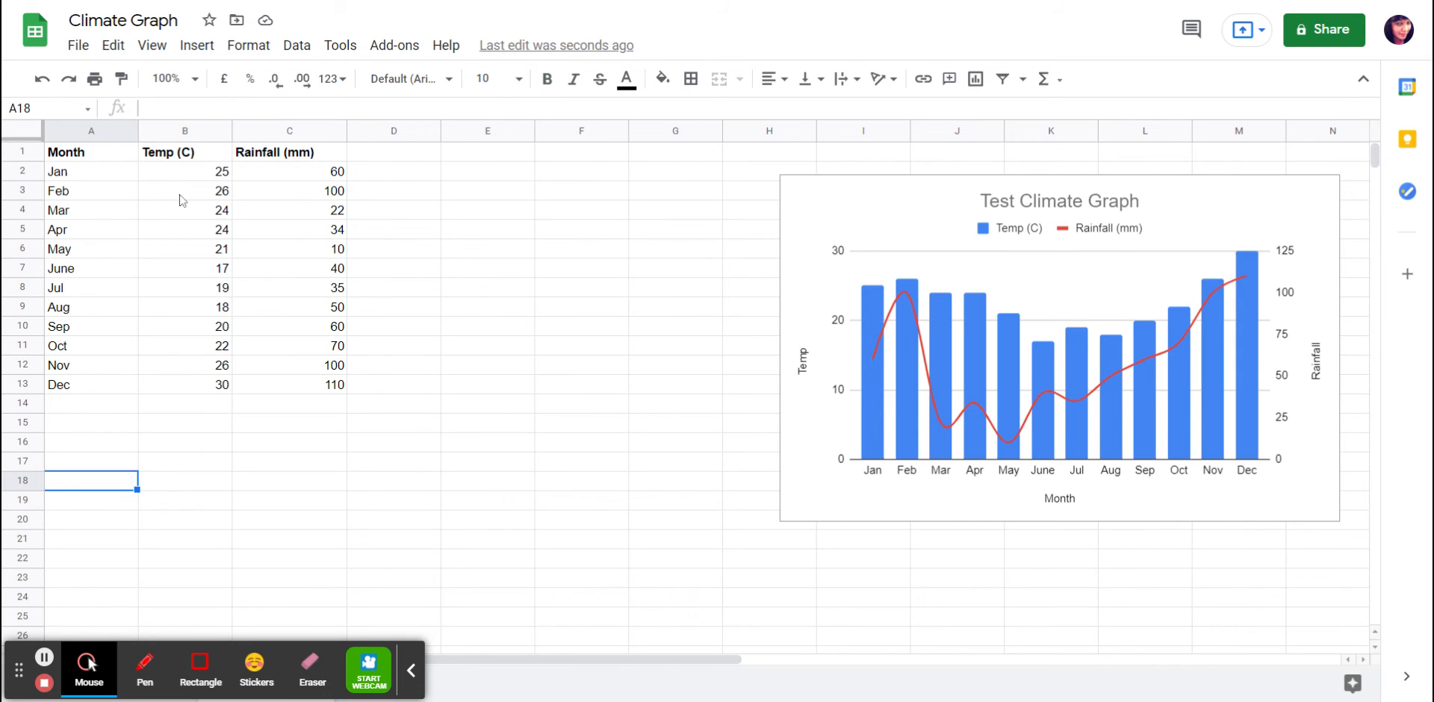
pyautogui.click(196, 154)
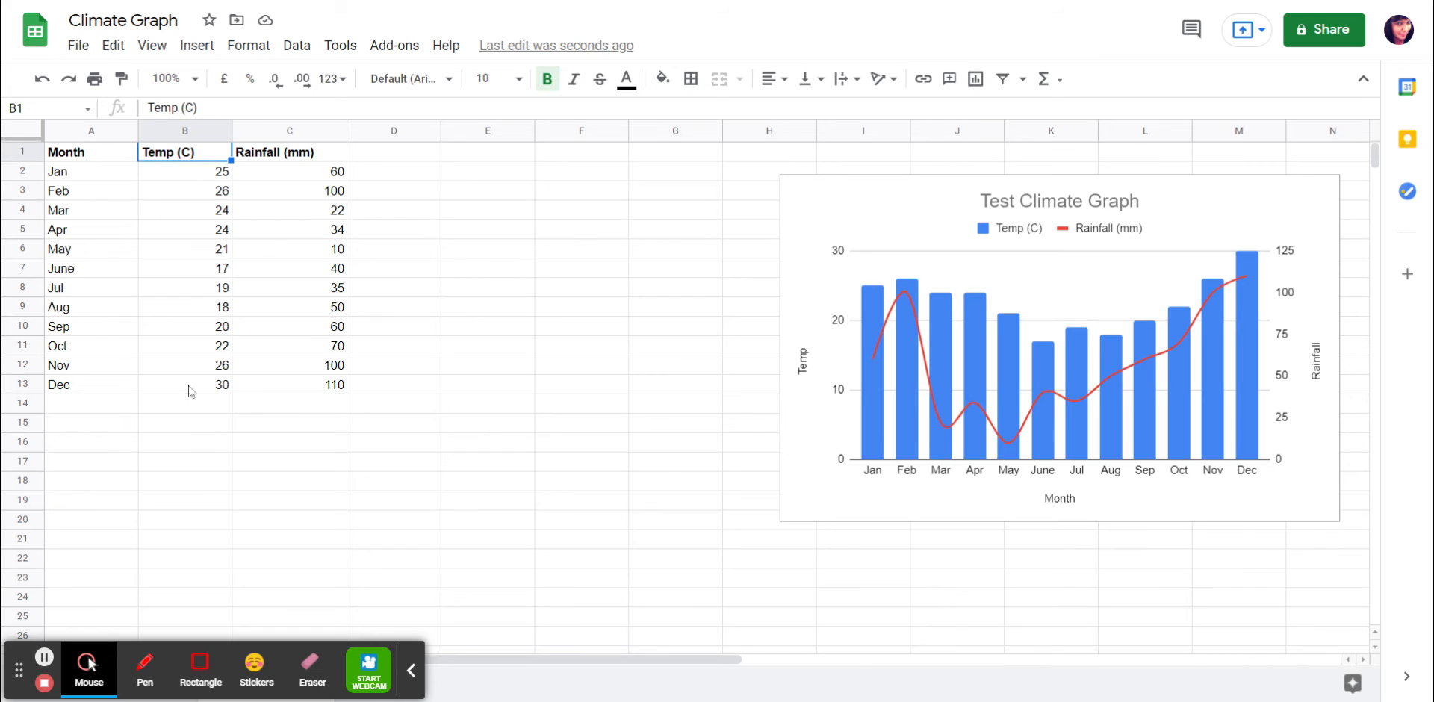
pyautogui.click(207, 179)
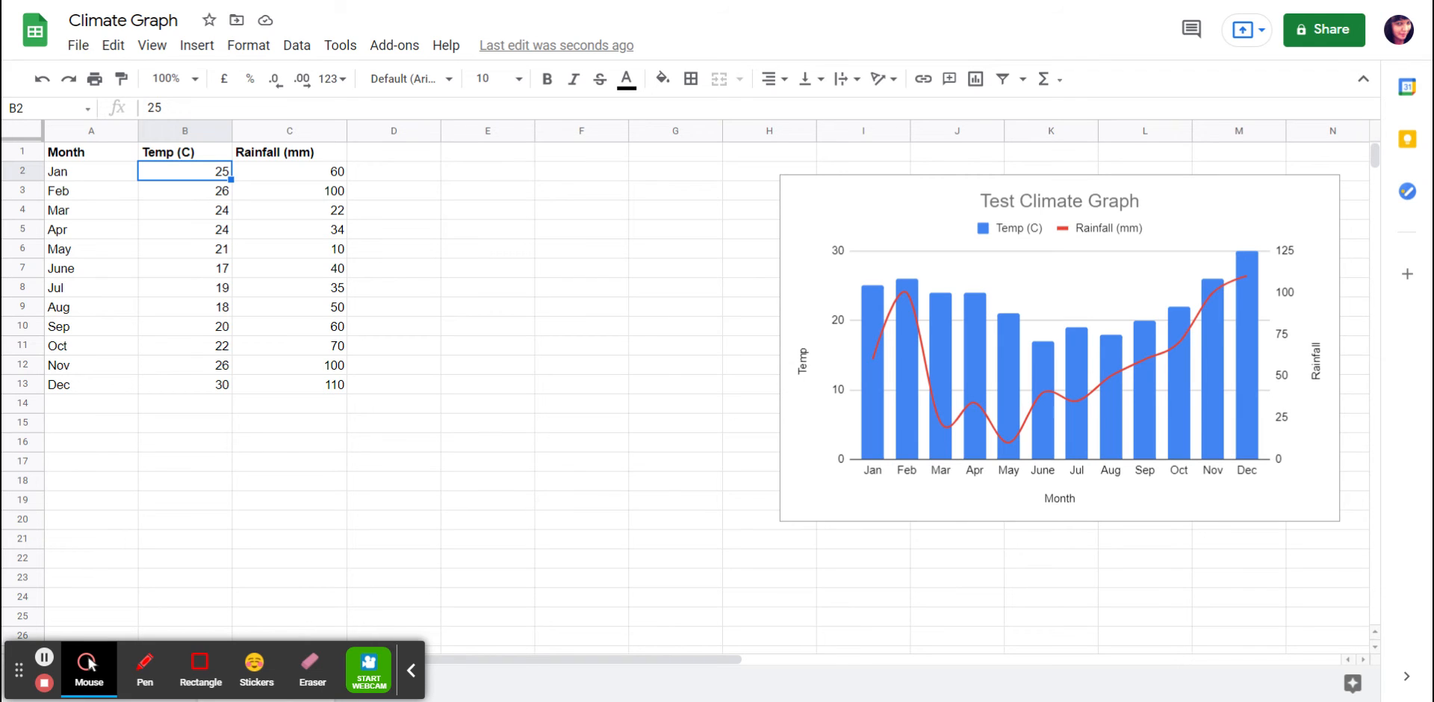
pyautogui.click(269, 174)
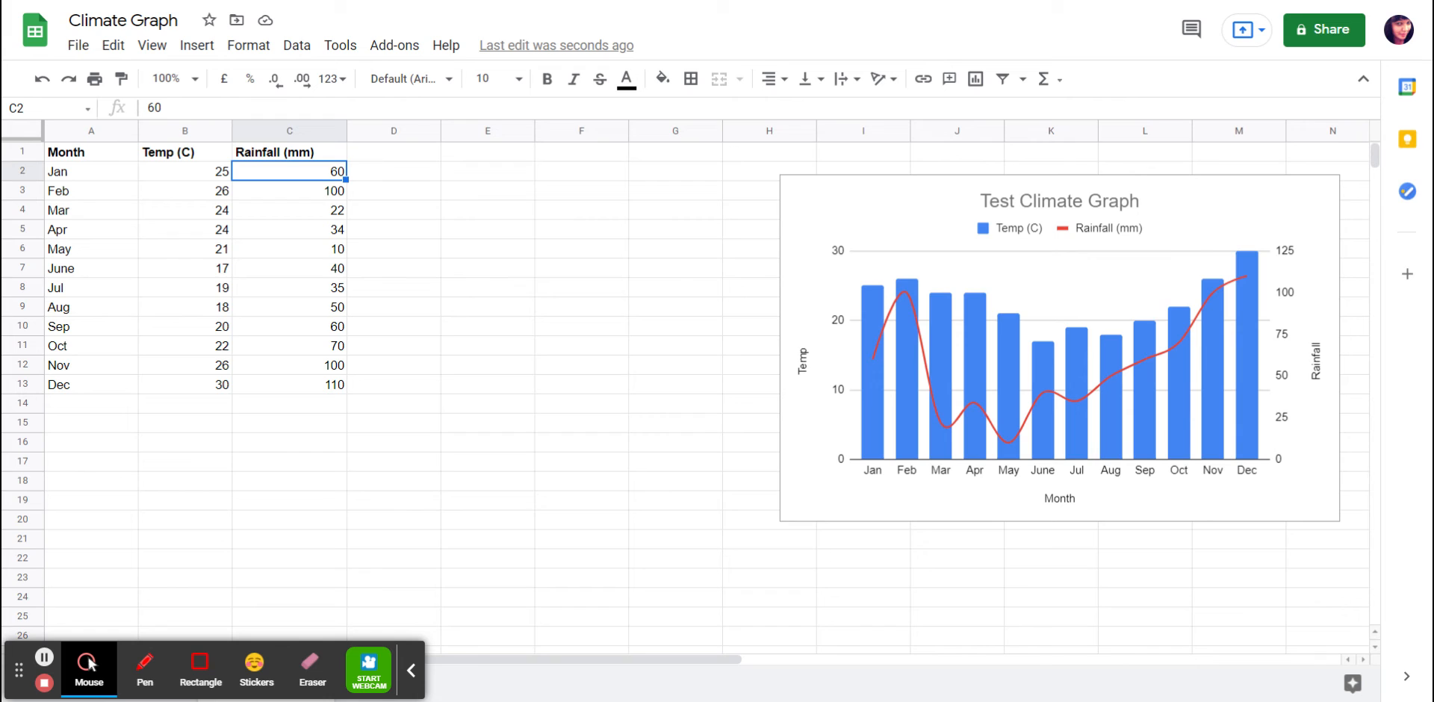
# - Examine January's temperature bar and rainfall line point on the climate graph, then check February's temperature in the table
pyautogui.click(879, 439)
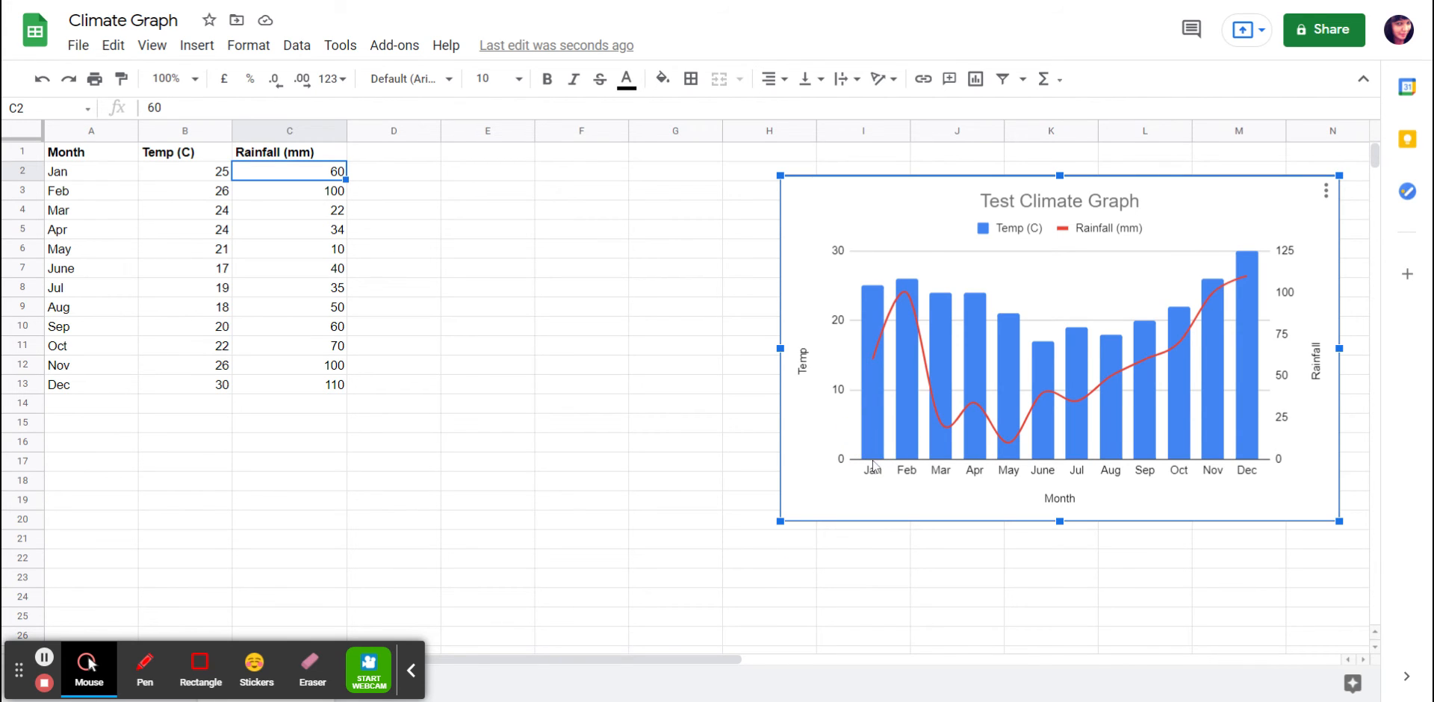
pyautogui.moveTo(872, 437)
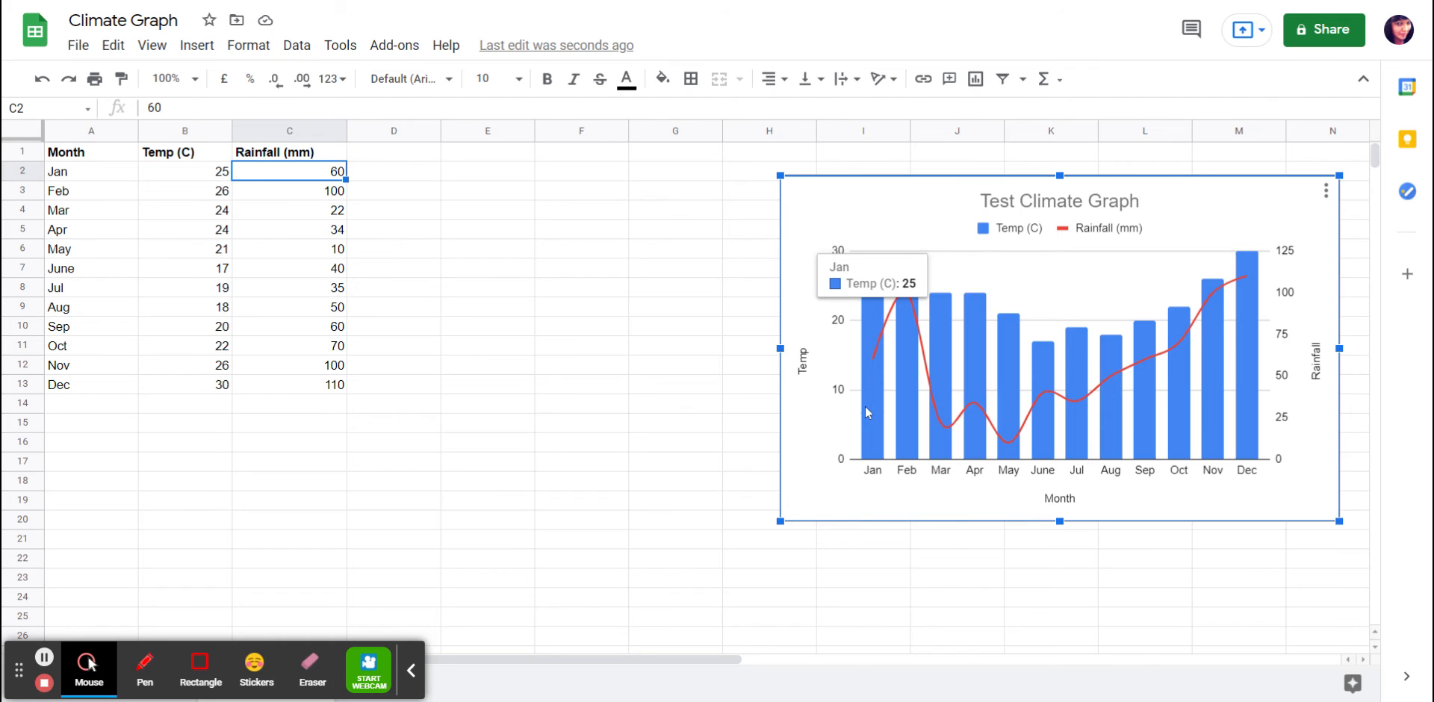
pyautogui.moveTo(874, 361)
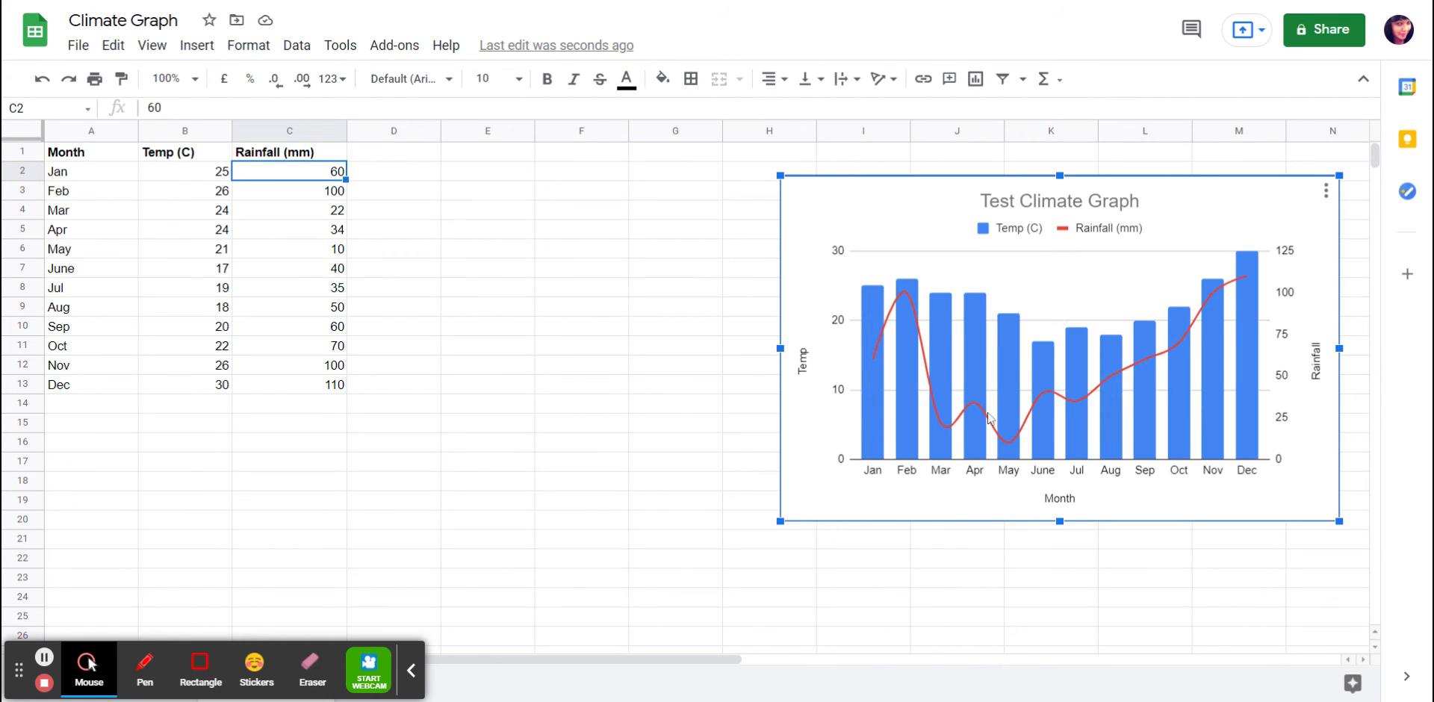
pyautogui.click(879, 359)
pyautogui.click(876, 429)
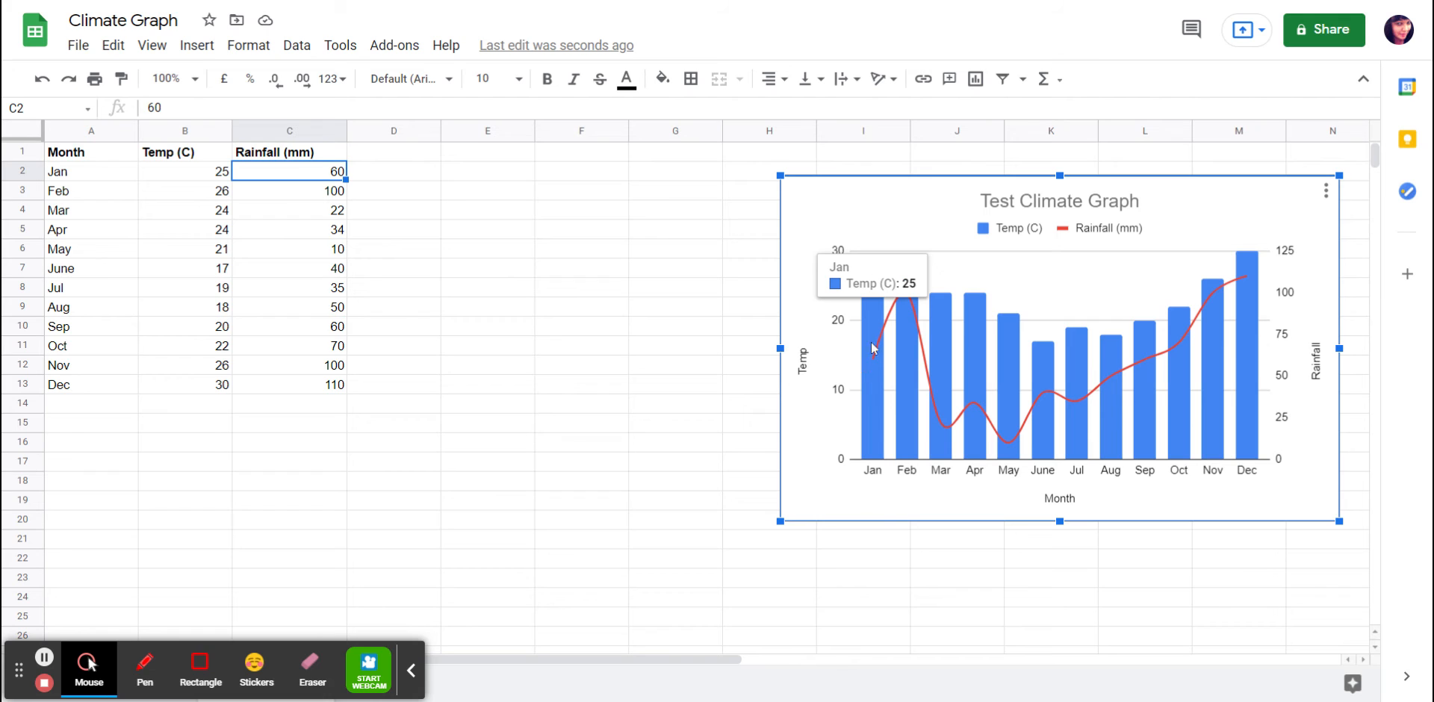
pyautogui.moveTo(867, 324)
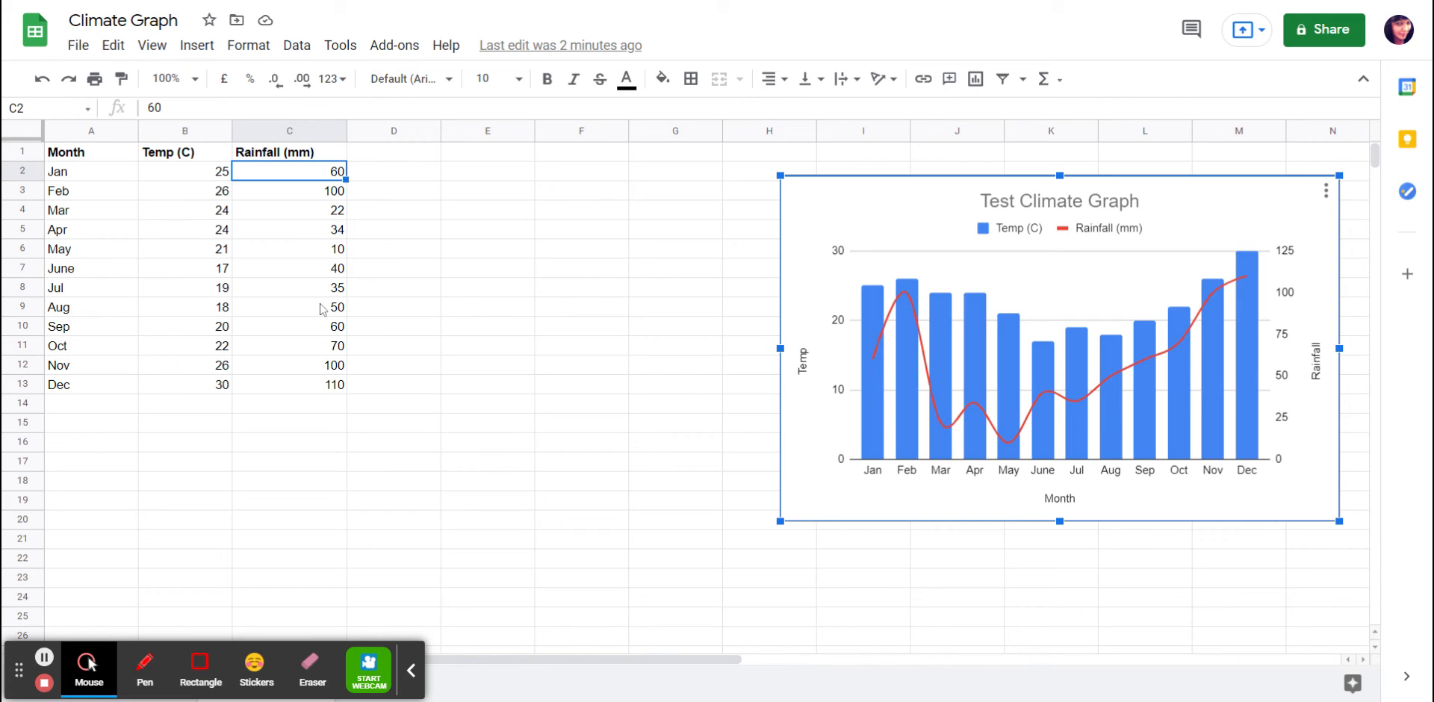
pyautogui.click(226, 197)
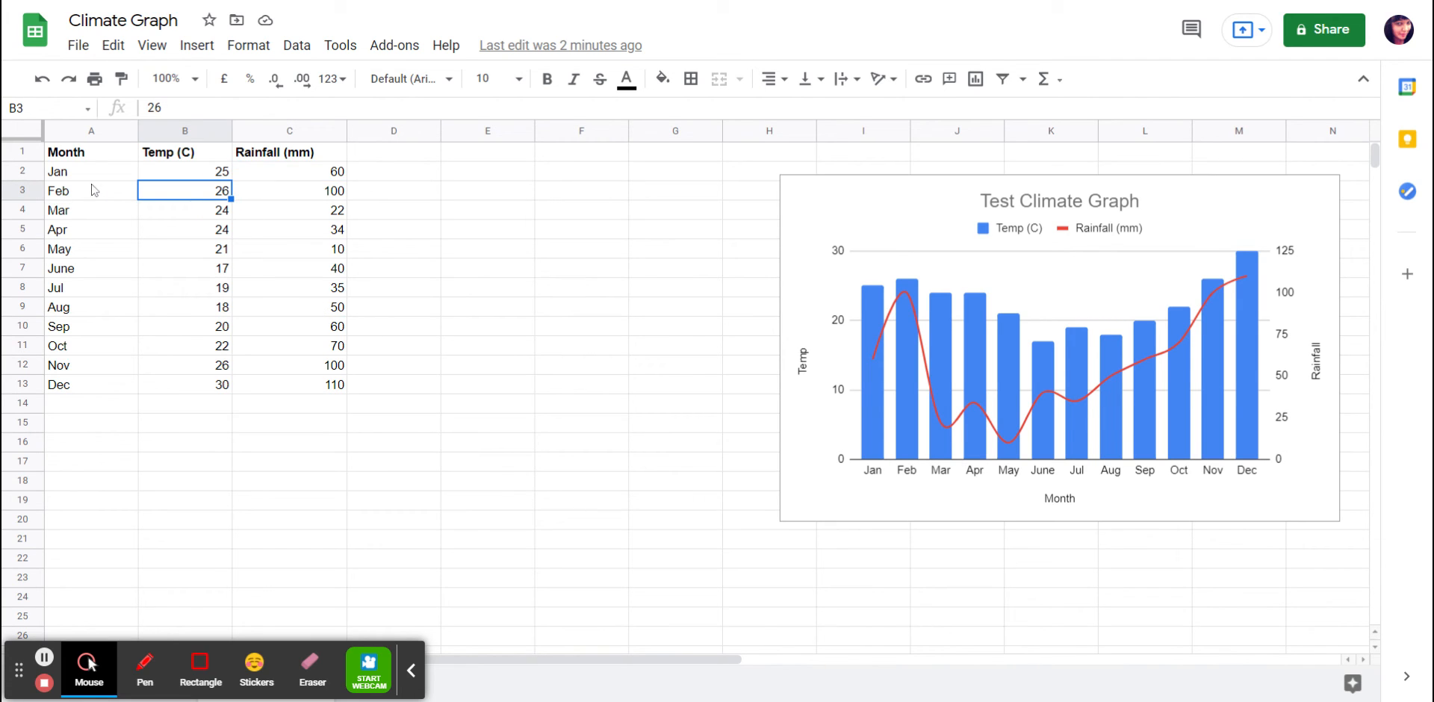
# - Insert a chart from the monthly temperature and rainfall data in A1:C13
pyautogui.click(90, 152)
pyautogui.moveTo(89, 153); pyautogui.dragTo(293, 392)
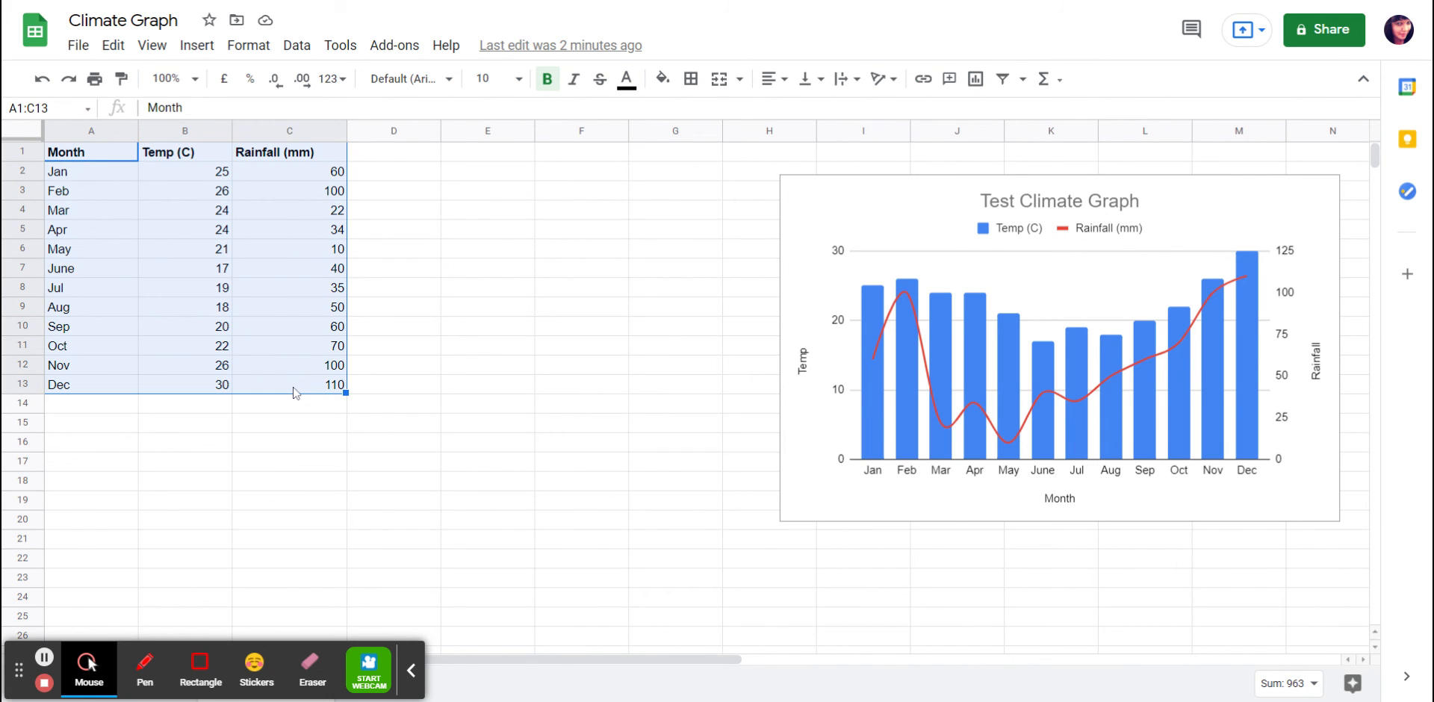
pyautogui.click(977, 81)
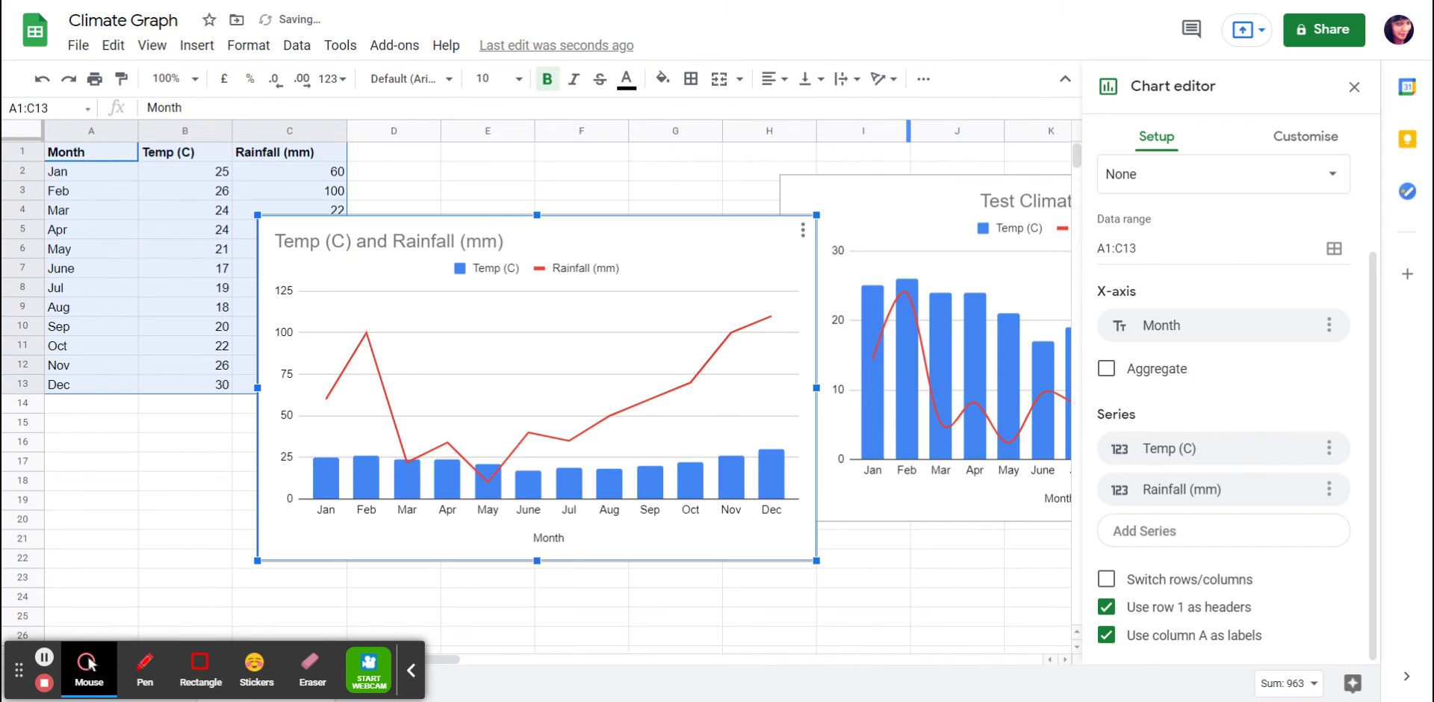
# - Look through the new chart's style settings, available chart types and customisation categories
pyautogui.click(1283, 146)
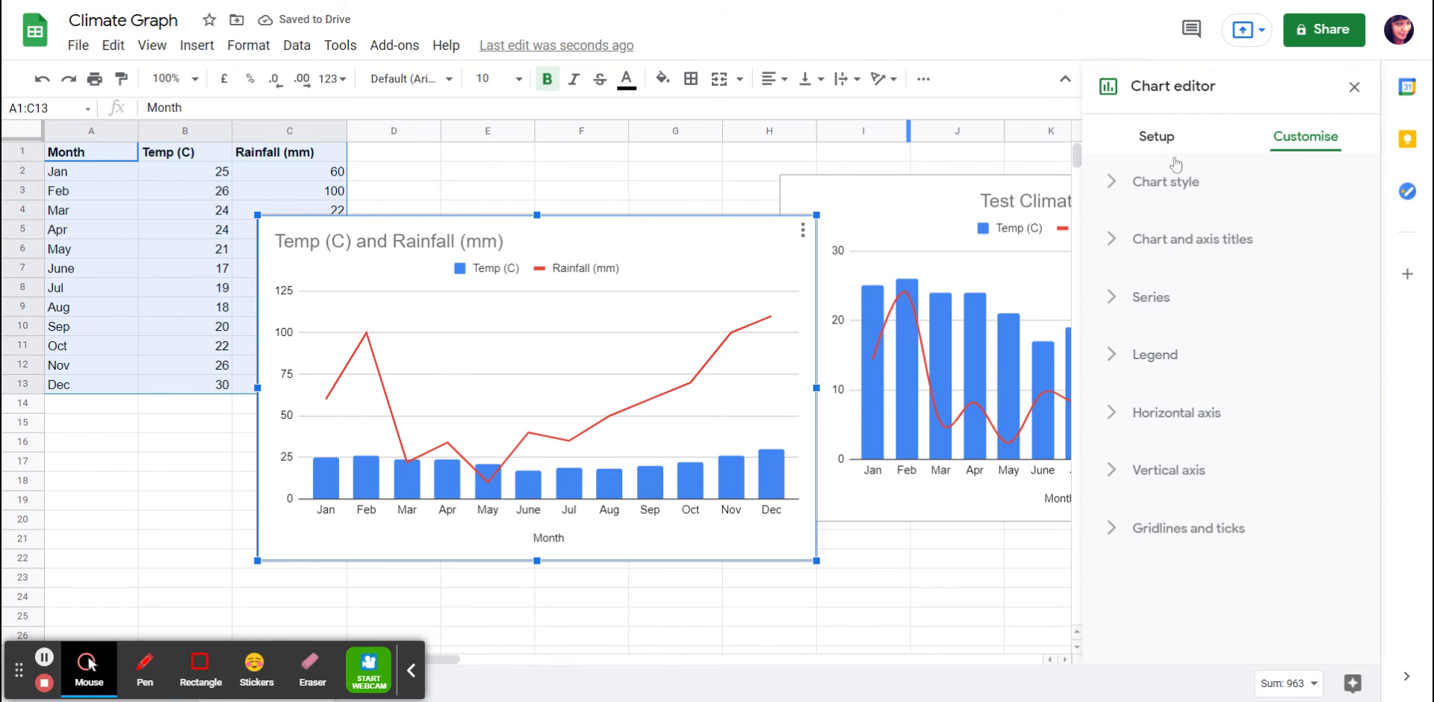
pyautogui.click(1154, 183)
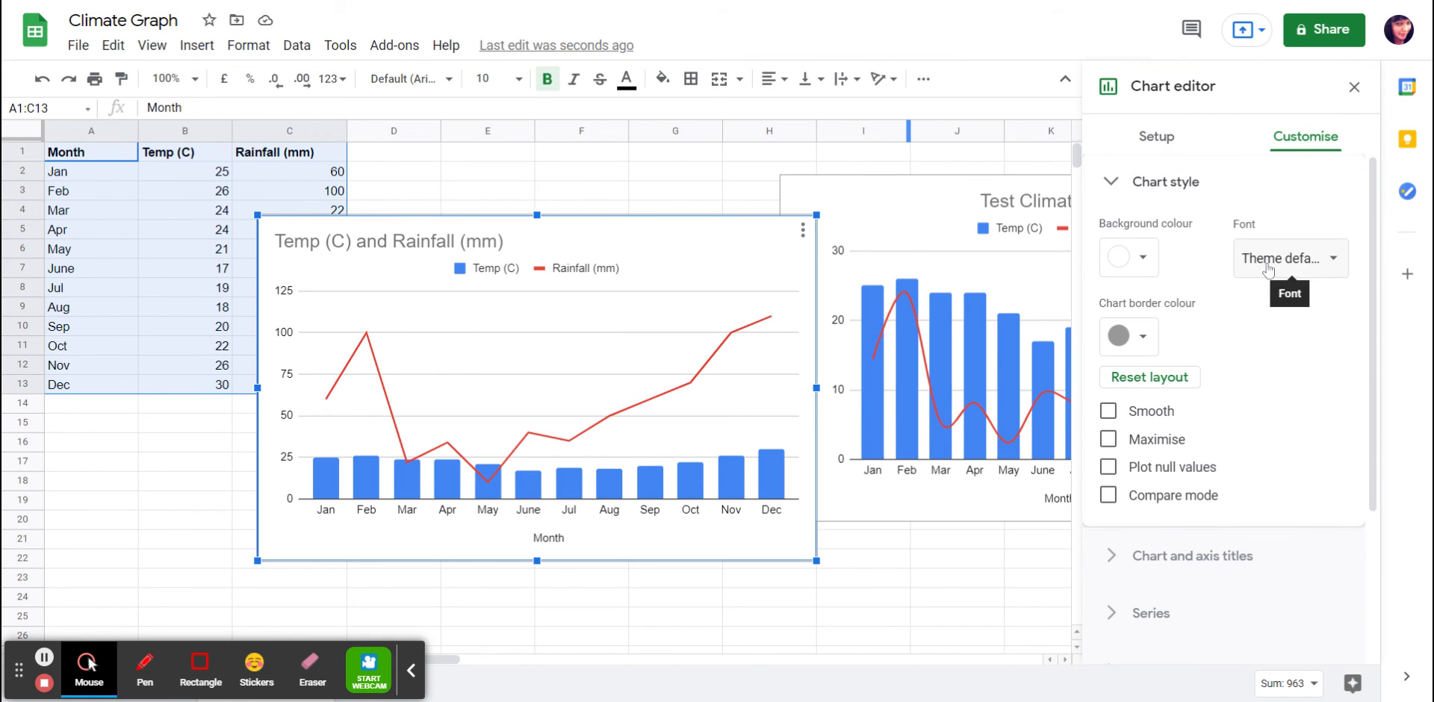
pyautogui.click(1189, 186)
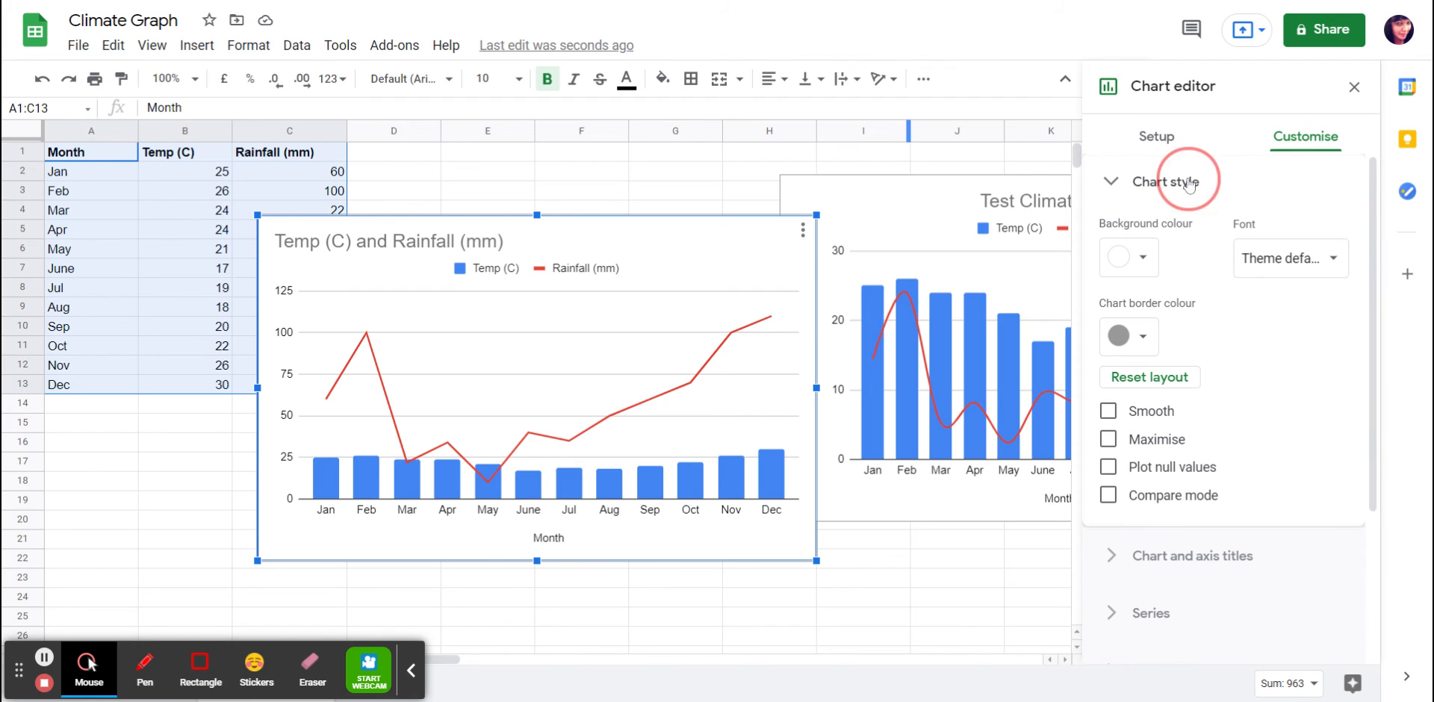
pyautogui.click(1179, 143)
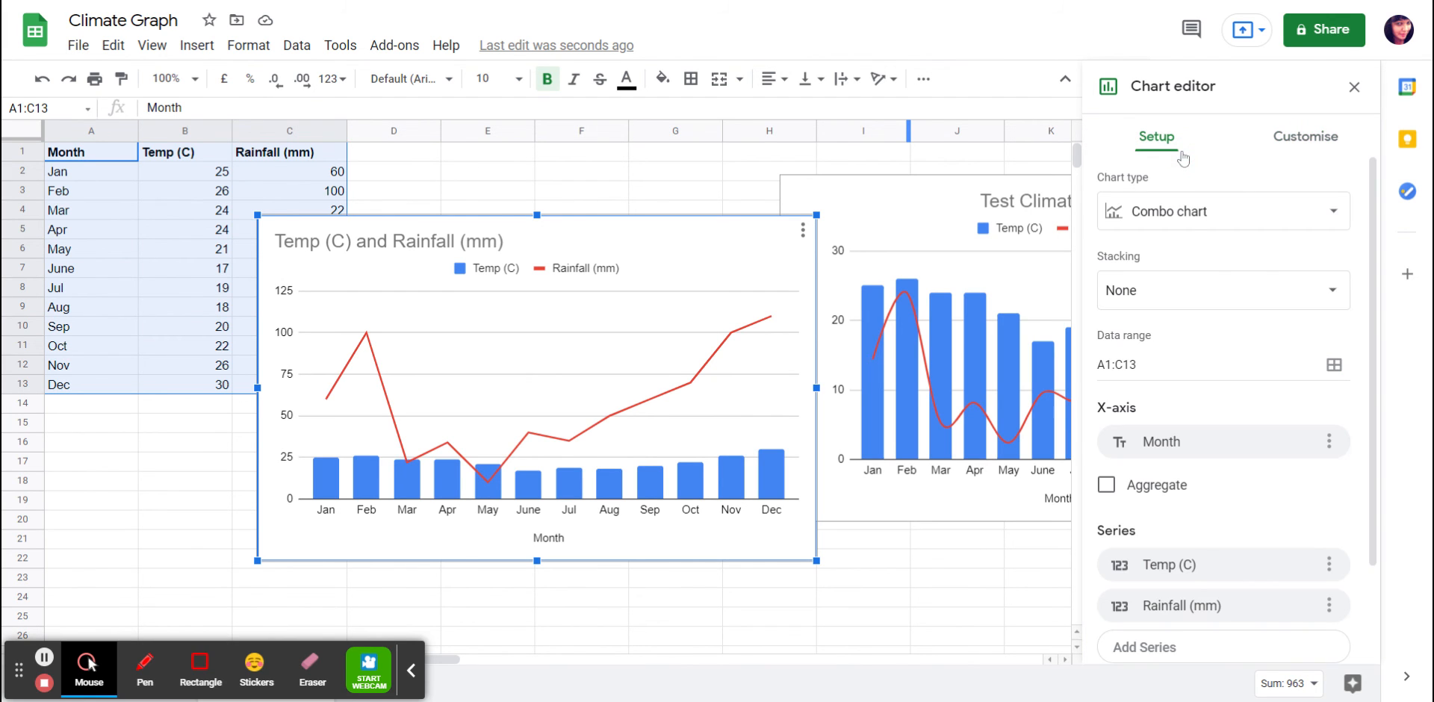
pyautogui.click(1181, 213)
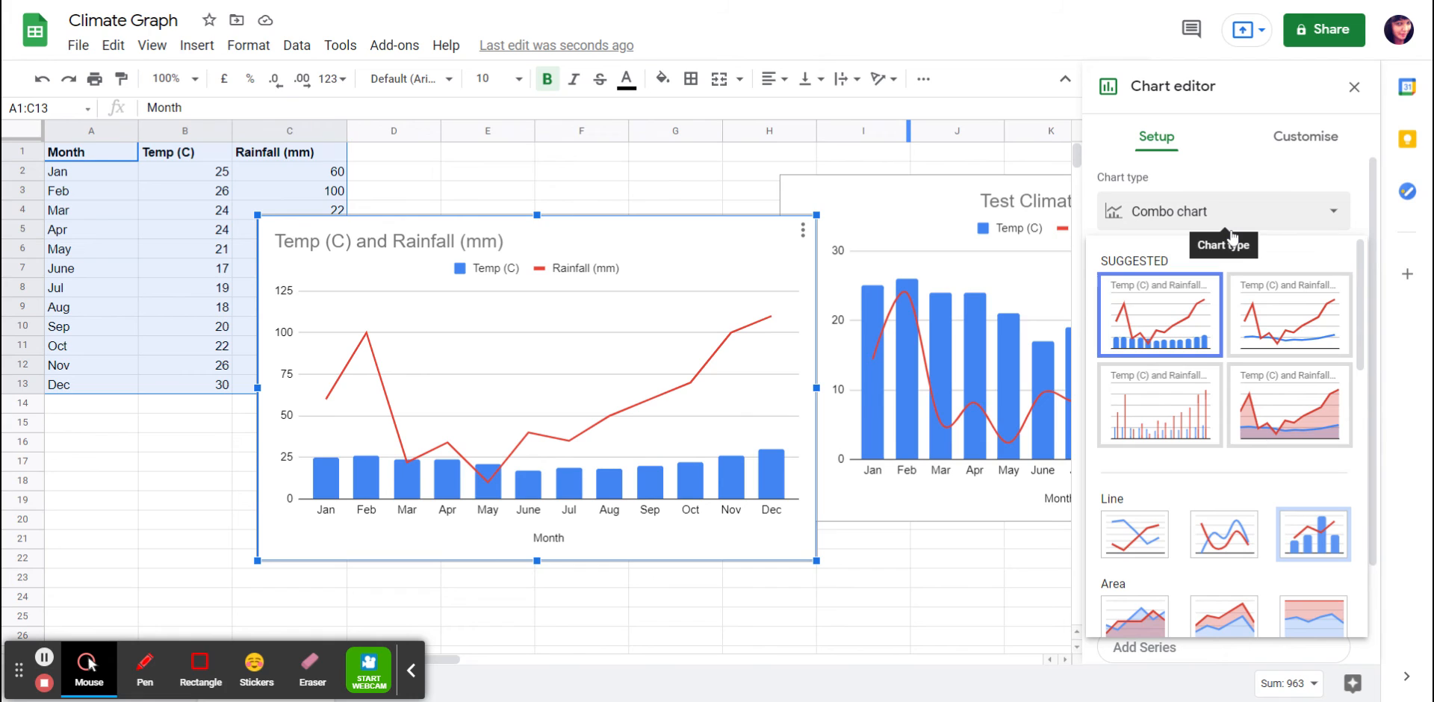
pyautogui.click(1286, 142)
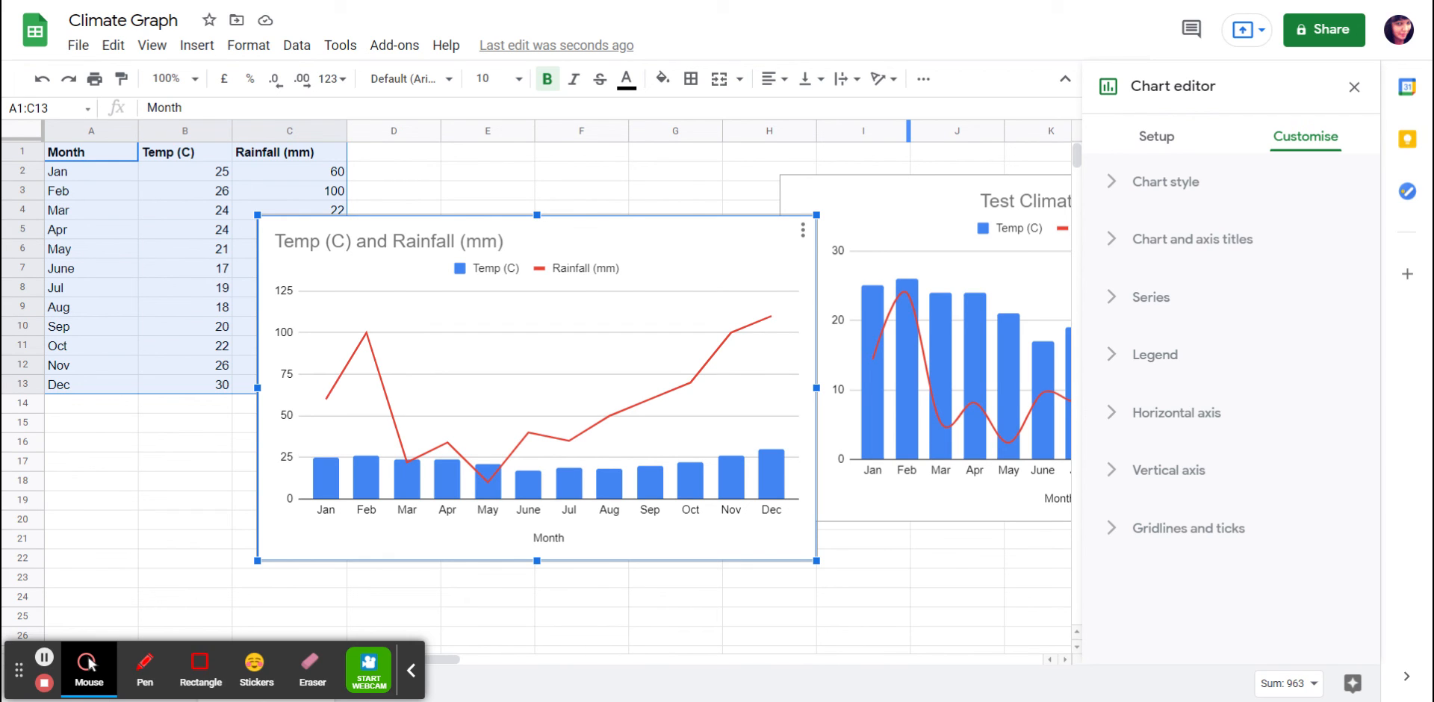
pyautogui.click(1193, 139)
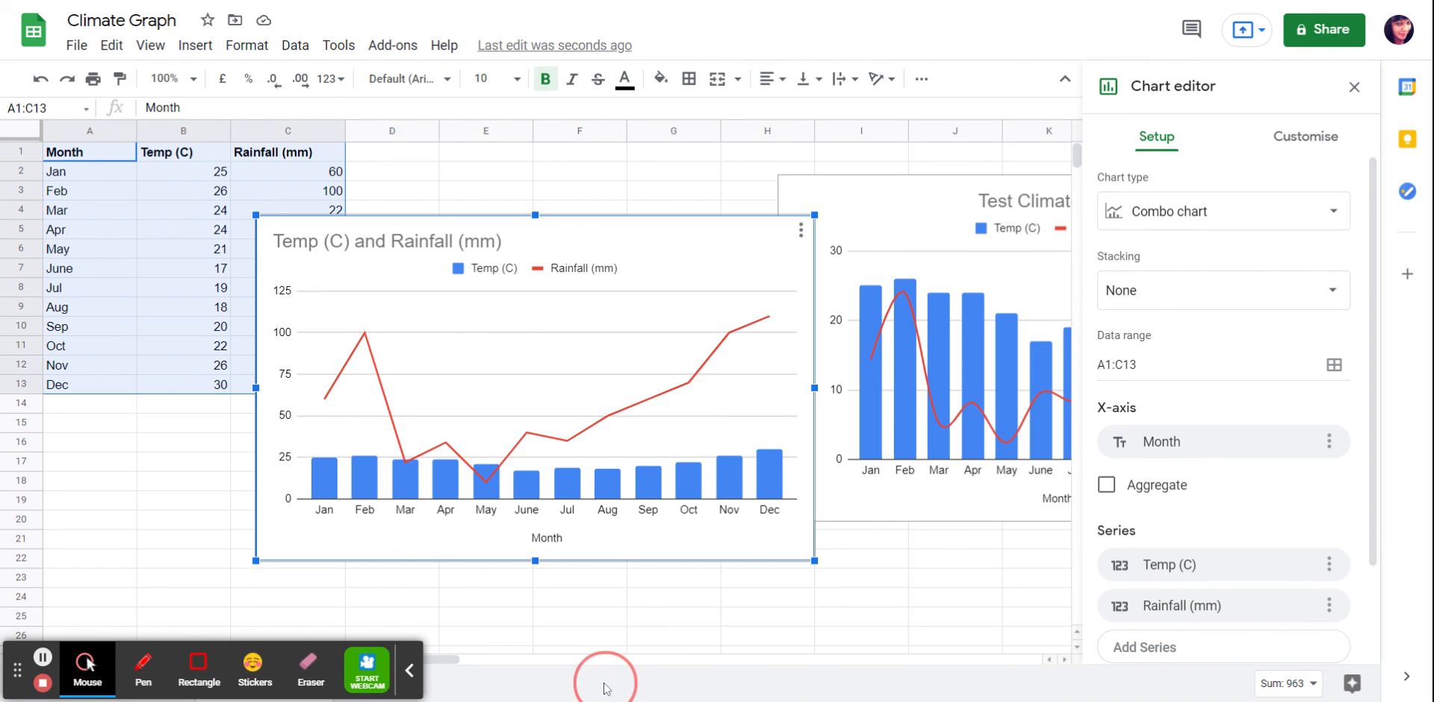
# - On the Wheat sheet, insert a chart from the climate data in A7:C19 and show its customisation options
pyautogui.moveTo(410, 680); pyautogui.dragTo(418, 583)
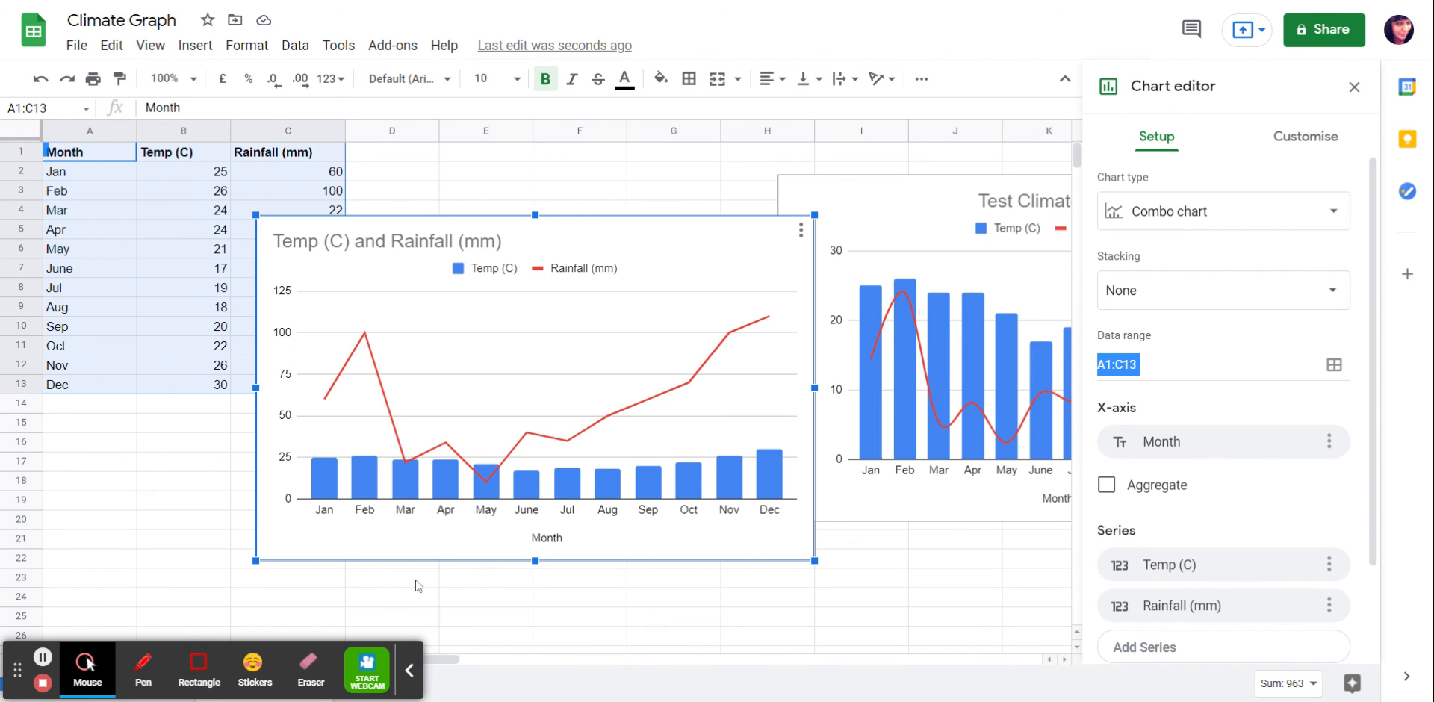
pyautogui.click(413, 674)
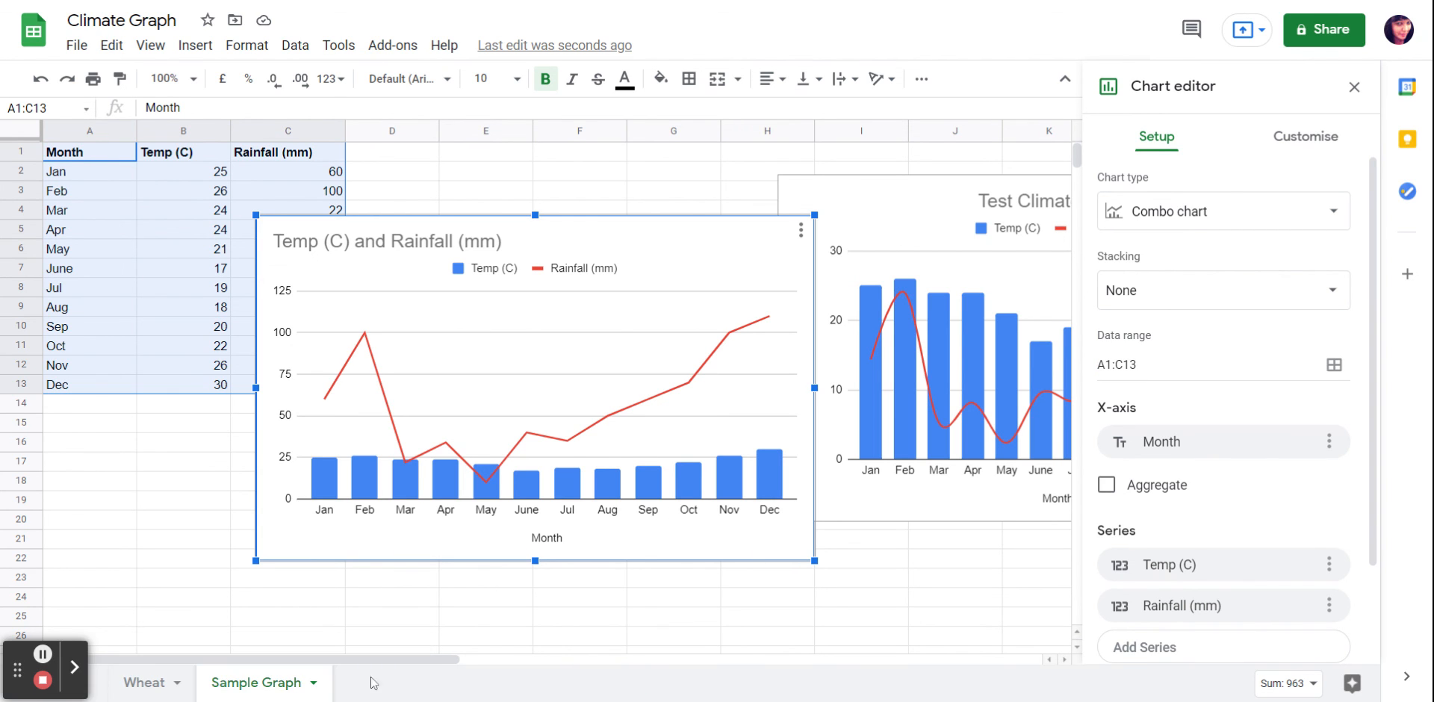
pyautogui.click(144, 683)
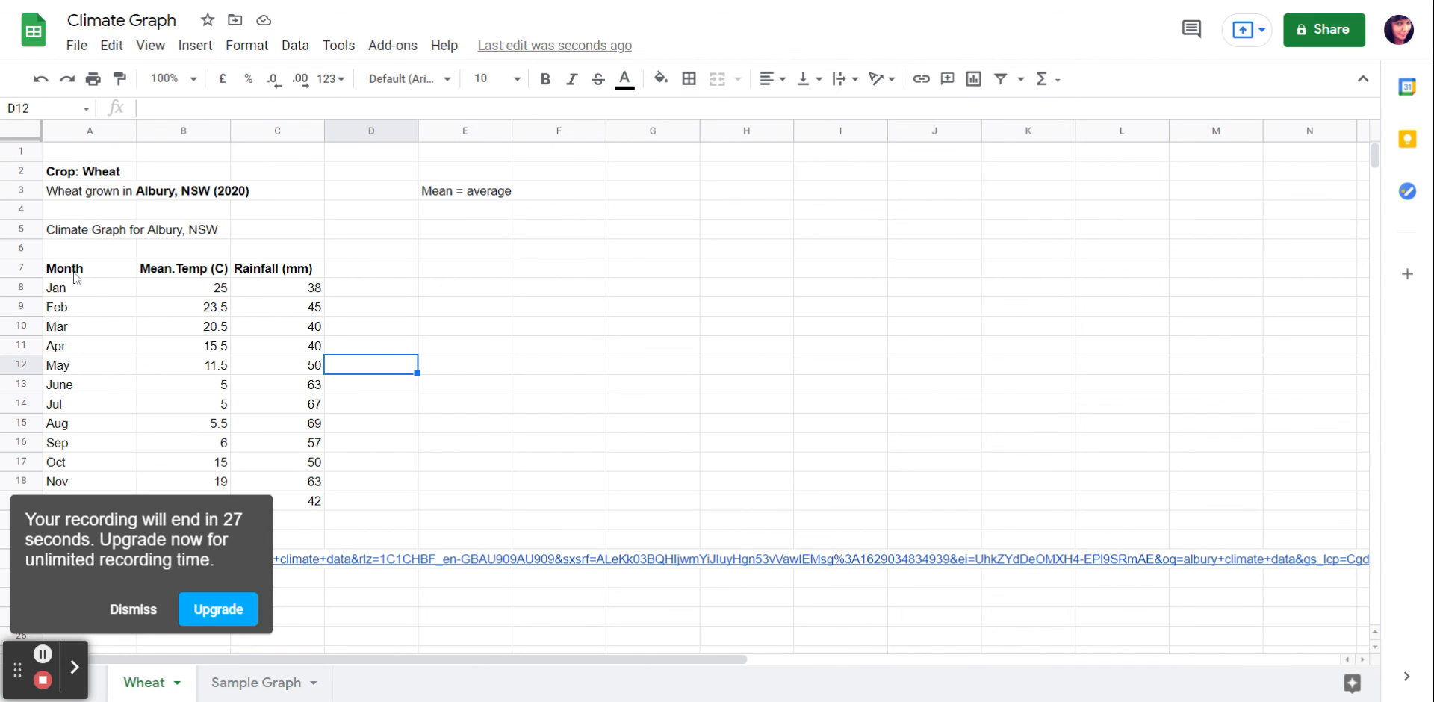
pyautogui.moveTo(75, 278); pyautogui.dragTo(297, 502)
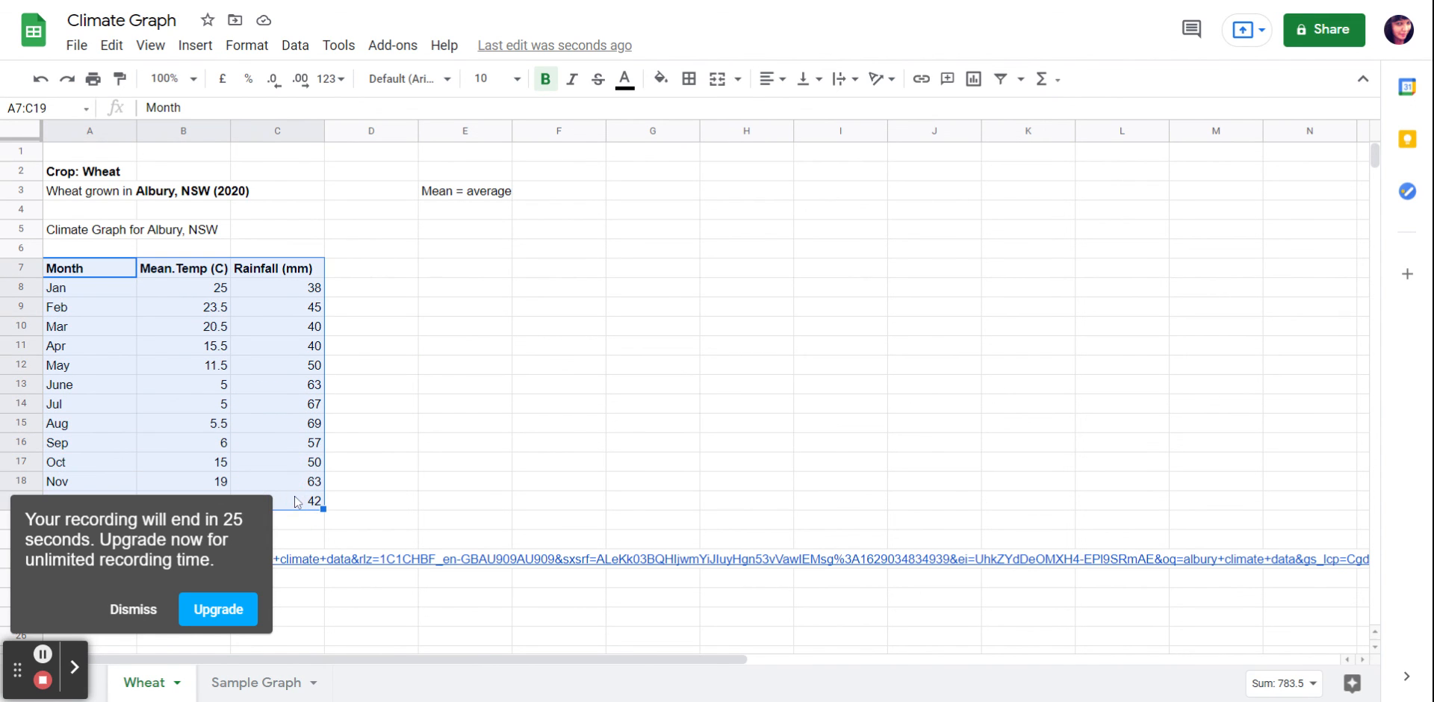
pyautogui.click(975, 81)
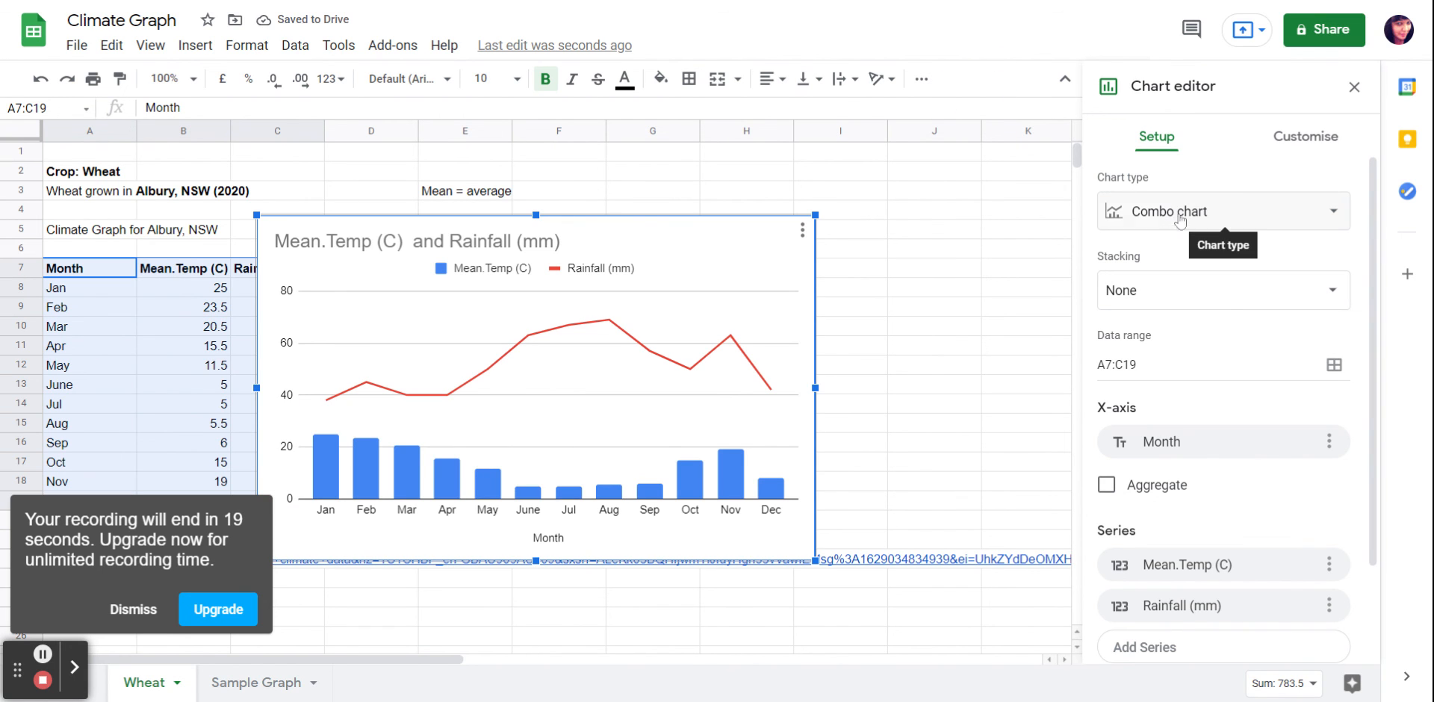
pyautogui.click(1299, 139)
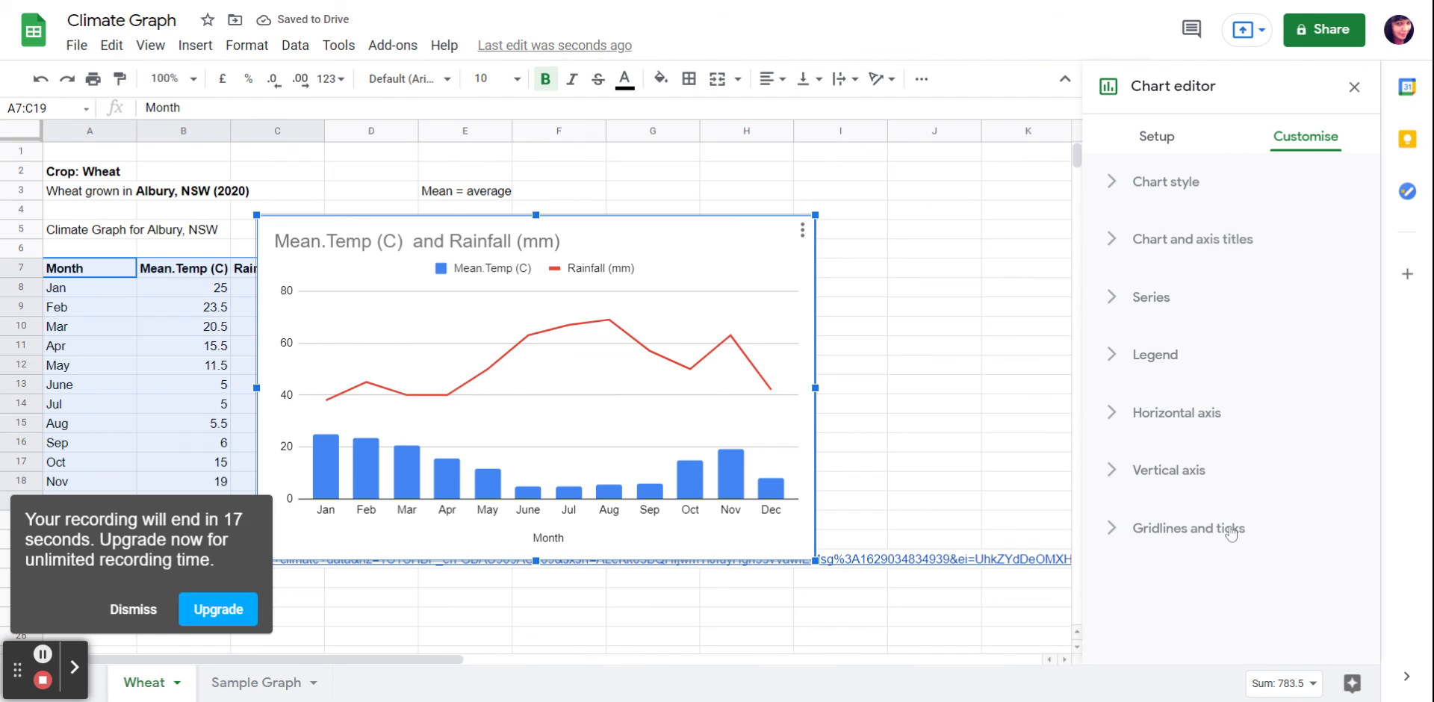